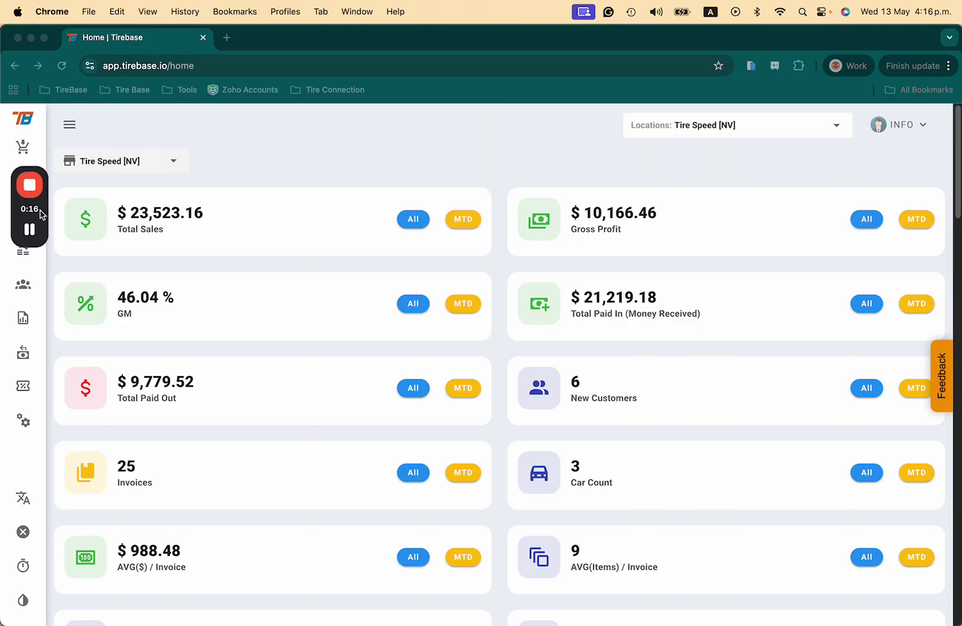
pyautogui.moveTo(40, 211); pyautogui.dragTo(939, 186)
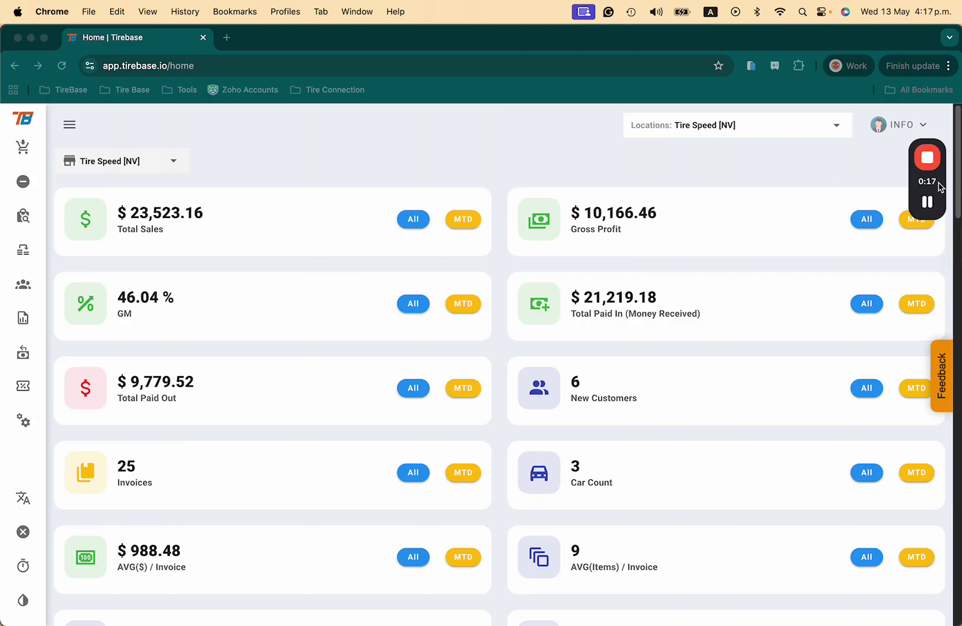
# Go to Orders and start a new order for the found customer that has a street address and the Default price level
pyautogui.click(67, 124)
pyautogui.click(71, 229)
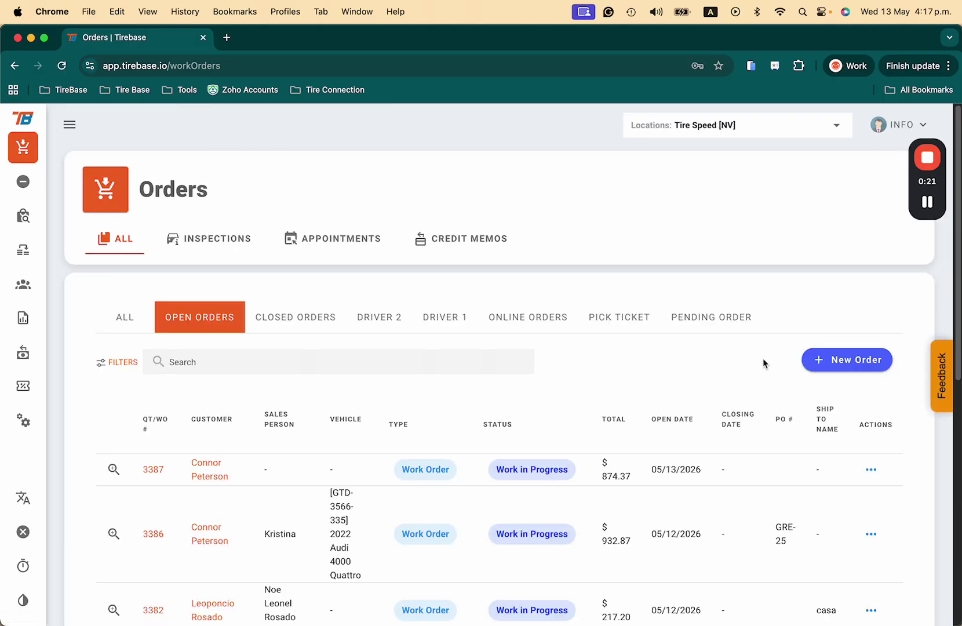
pyautogui.click(855, 359)
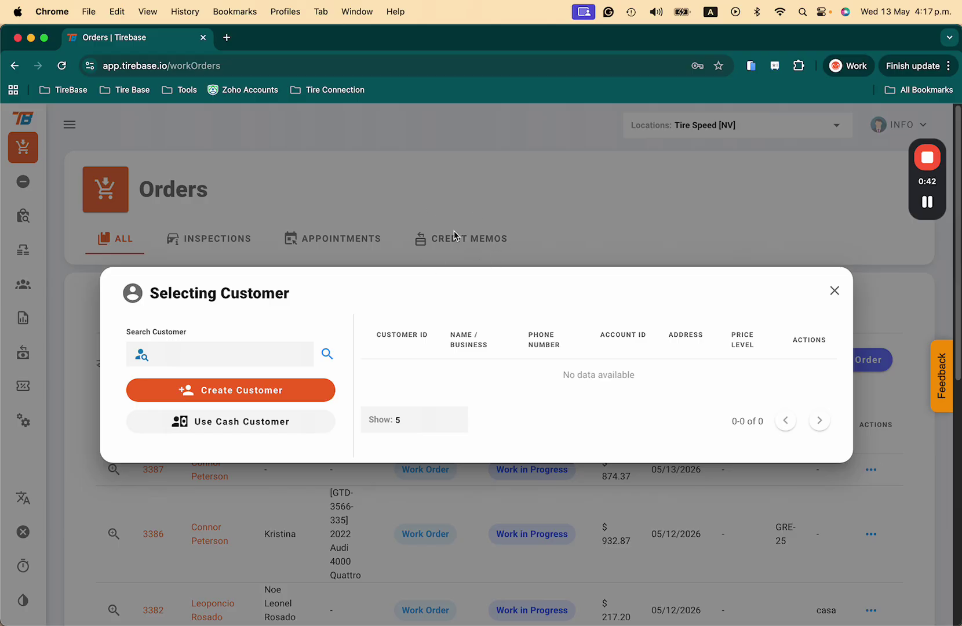
pyautogui.write('petero')
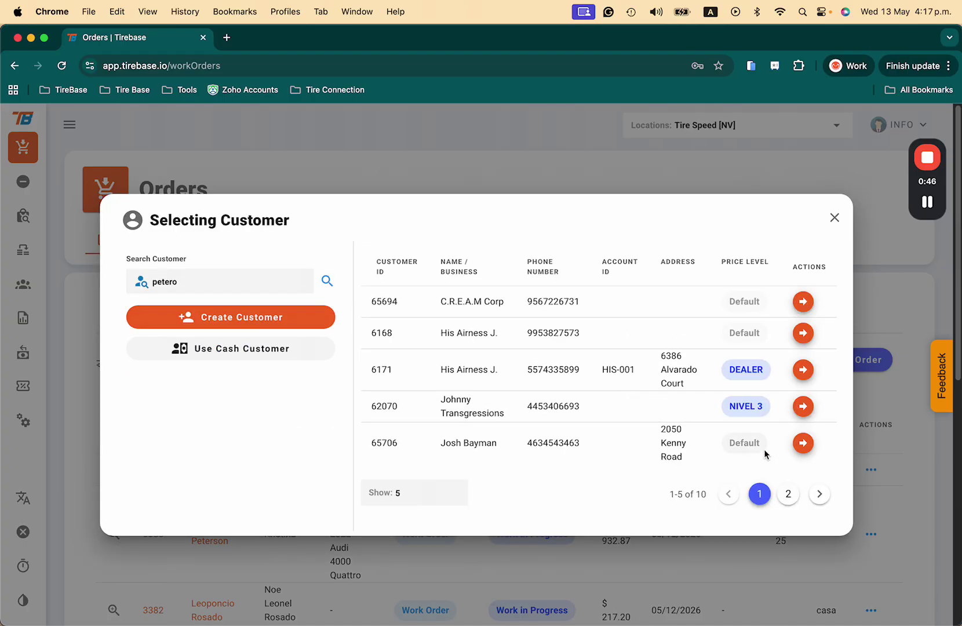
pyautogui.click(794, 447)
# Search for product 2055516 and add one Arroyo Eco Pro H/T tire to the work order
pyautogui.click(194, 321)
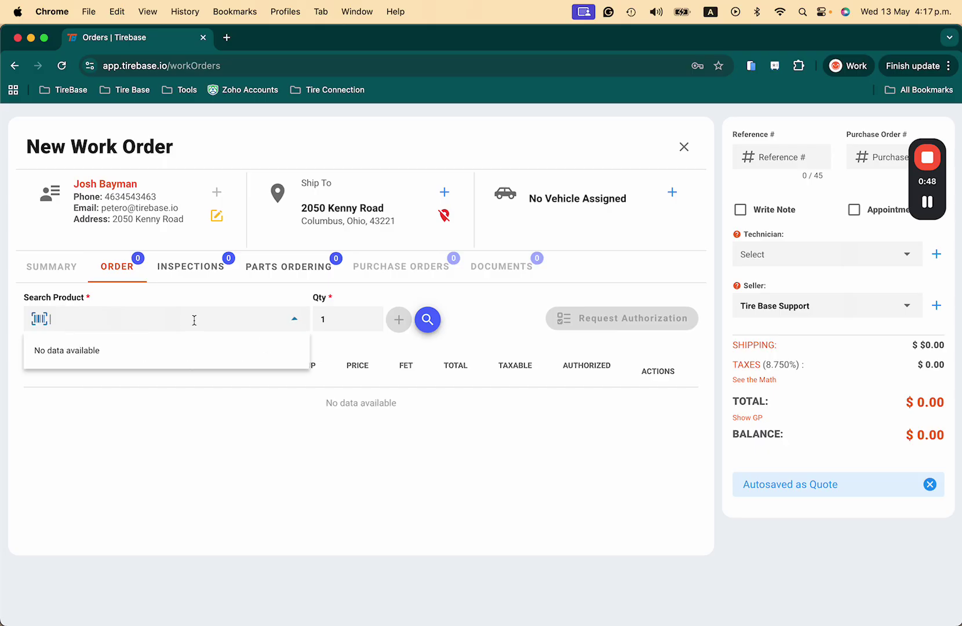
pyautogui.write('2055516')
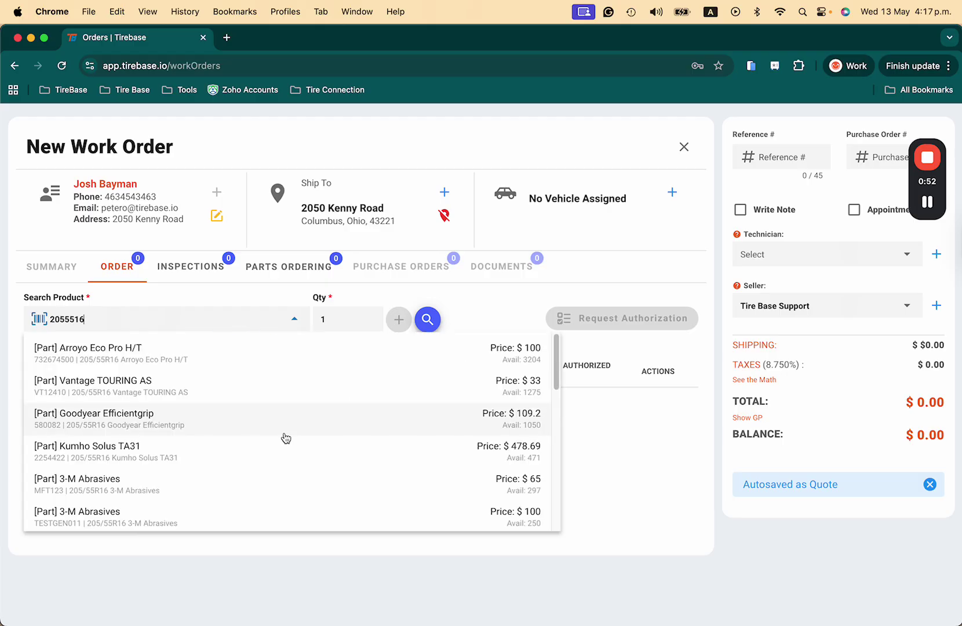
pyautogui.click(260, 348)
pyautogui.click(398, 319)
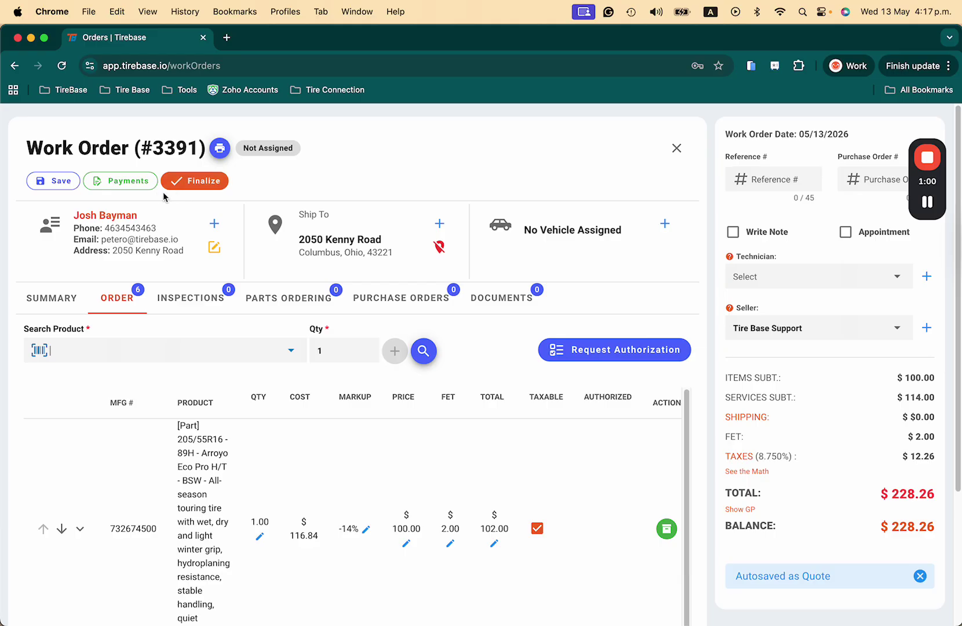
# Record a $228.26 cash payment covering the work order's full balance and save it
pyautogui.click(131, 185)
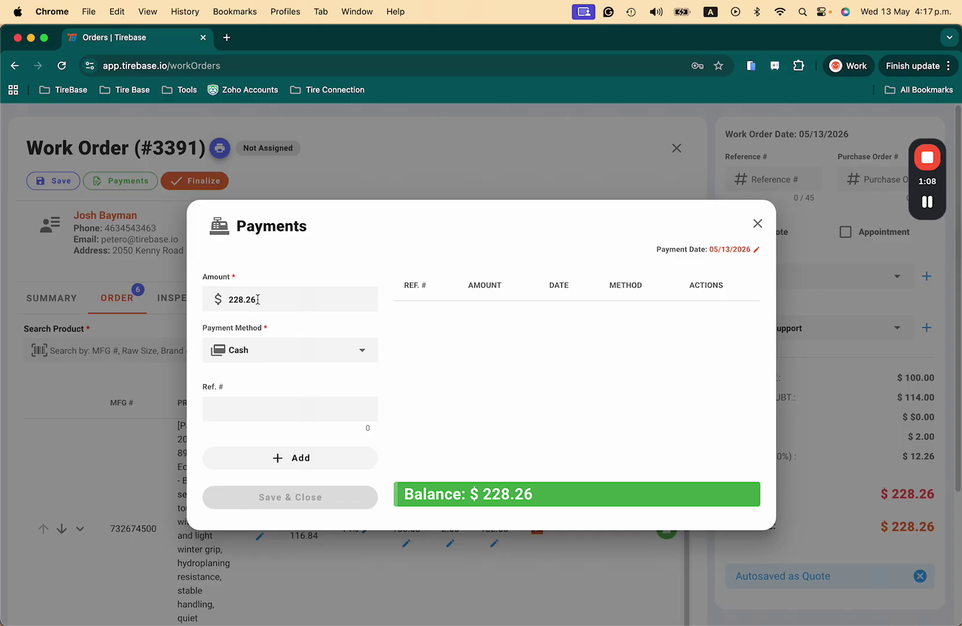
pyautogui.click(315, 458)
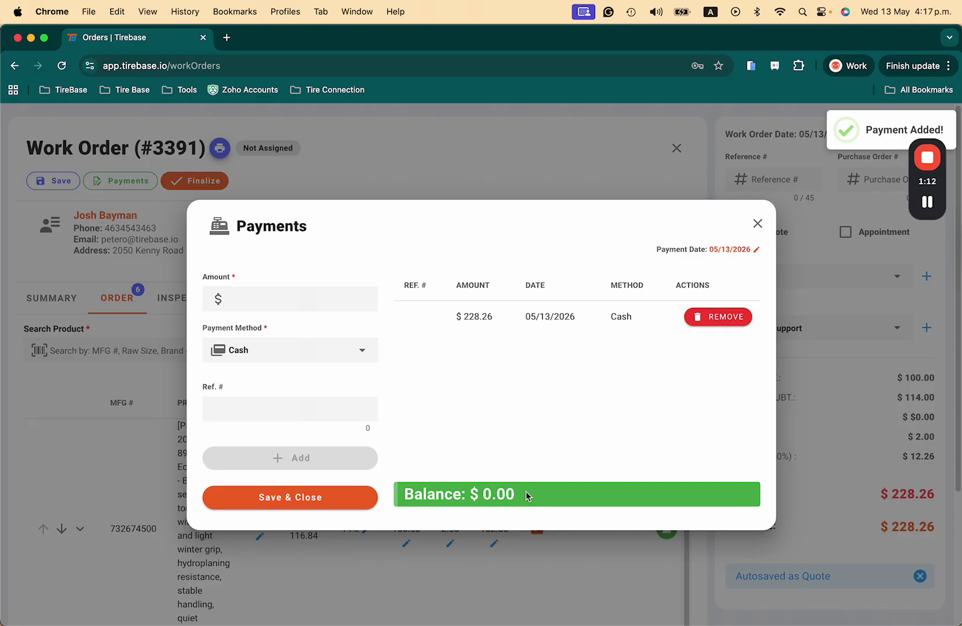
pyautogui.click(312, 511)
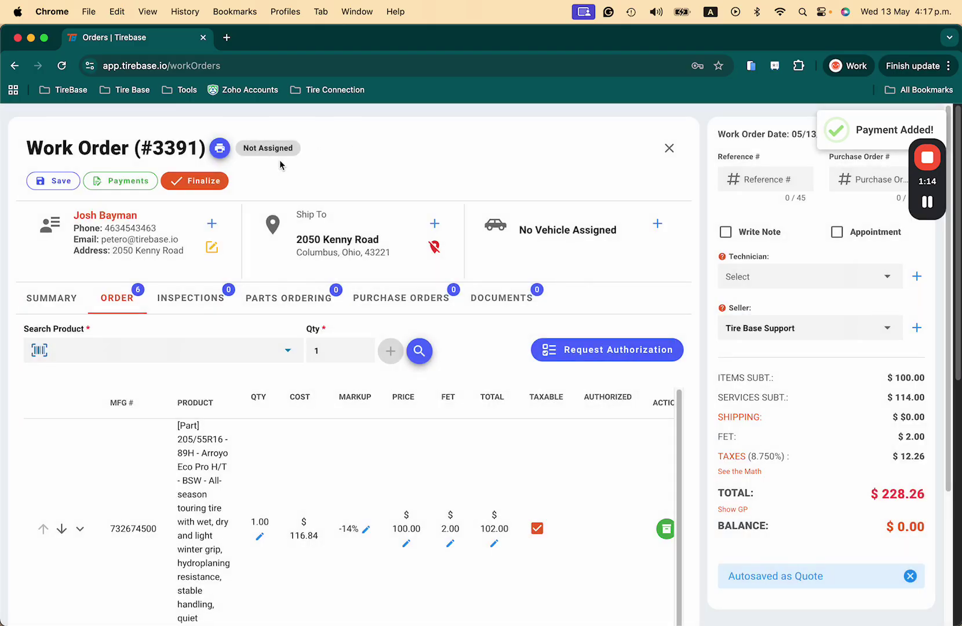
# Finalize the paid work order into an invoice, without printing it or sending it to sign
pyautogui.click(196, 182)
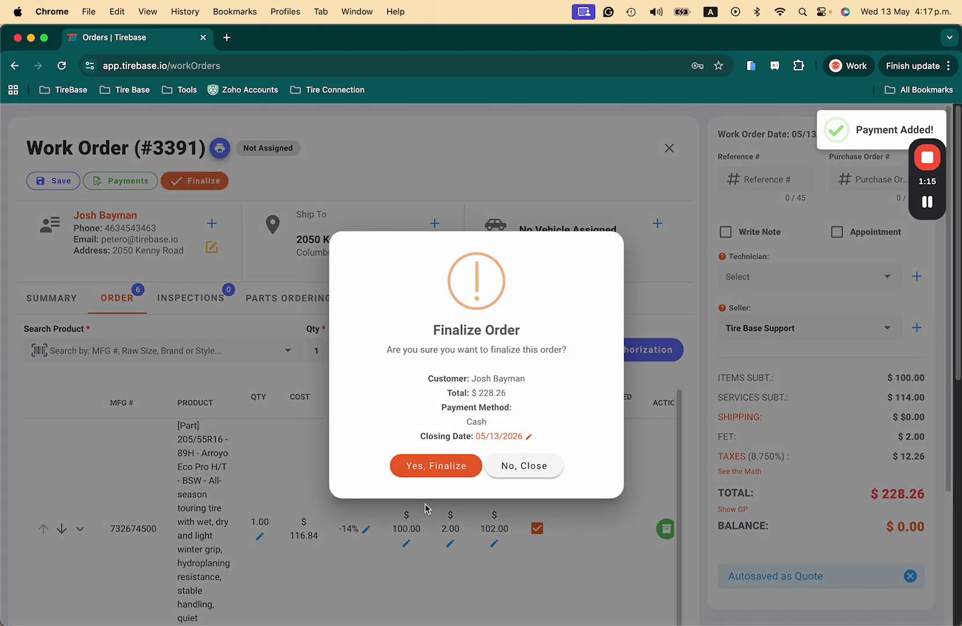
pyautogui.click(421, 469)
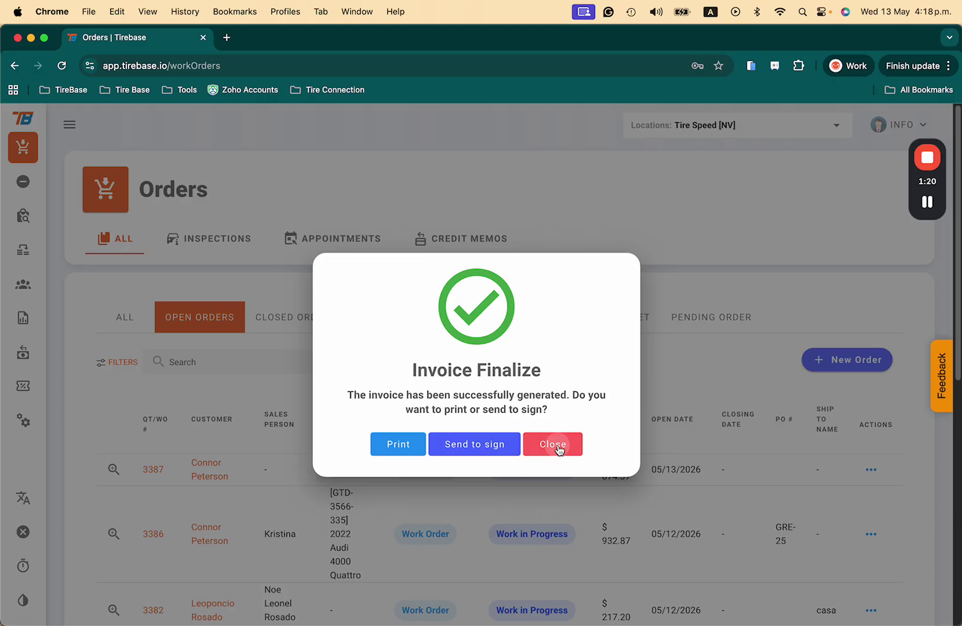
pyautogui.click(552, 442)
# List all orders and start a refund for the newly completed invoice, keeping all of its items on the refund receipt
pyautogui.click(120, 326)
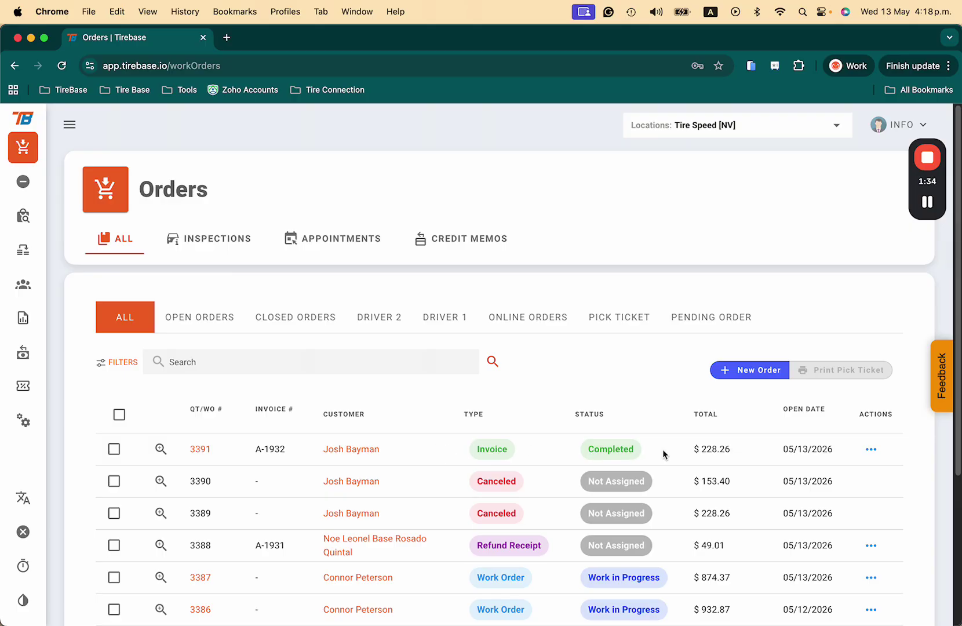
pyautogui.moveTo(871, 450)
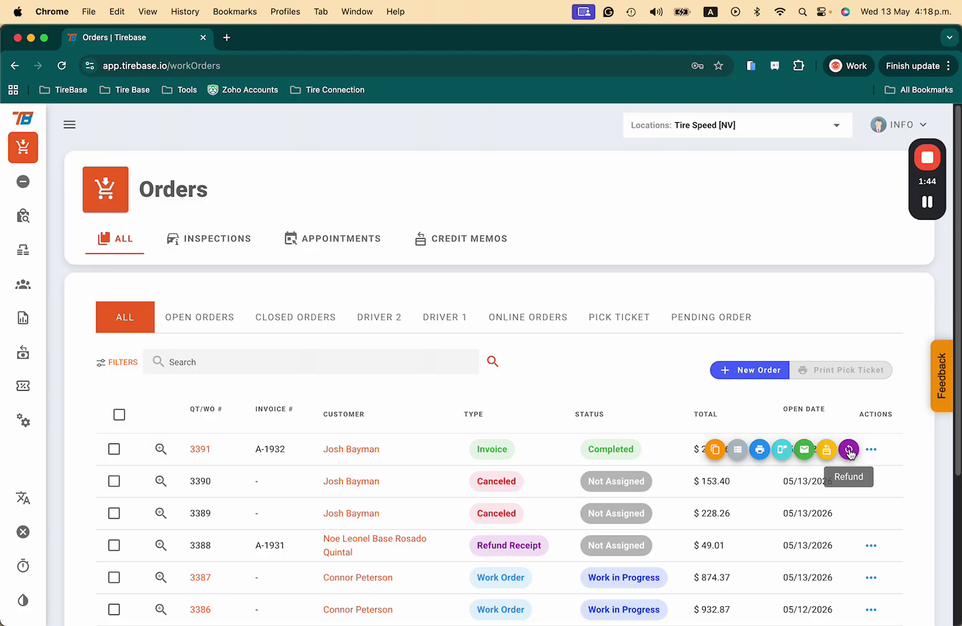
pyautogui.click(849, 449)
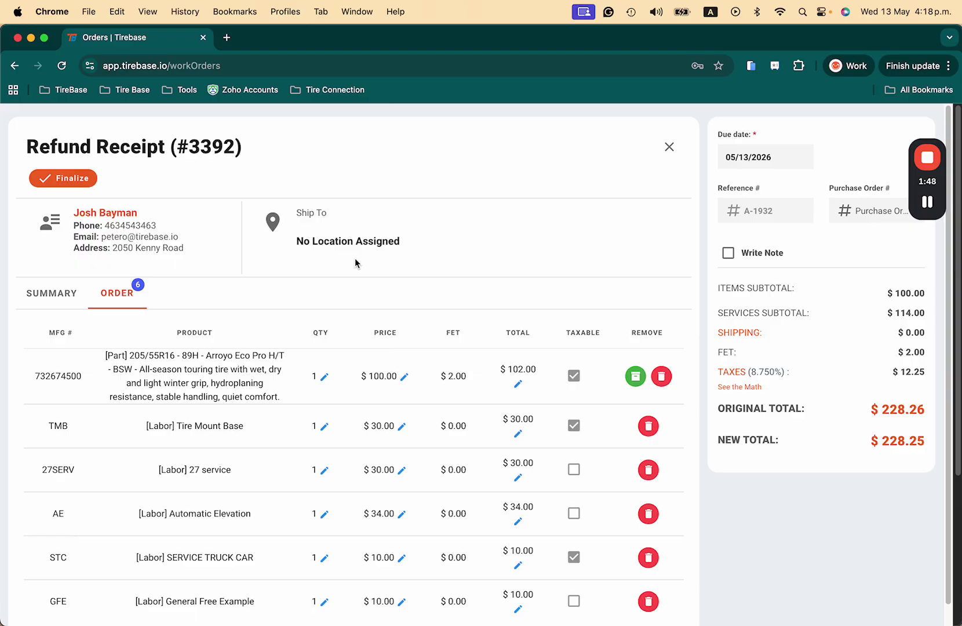
pyautogui.scroll(-2, 422, 494)
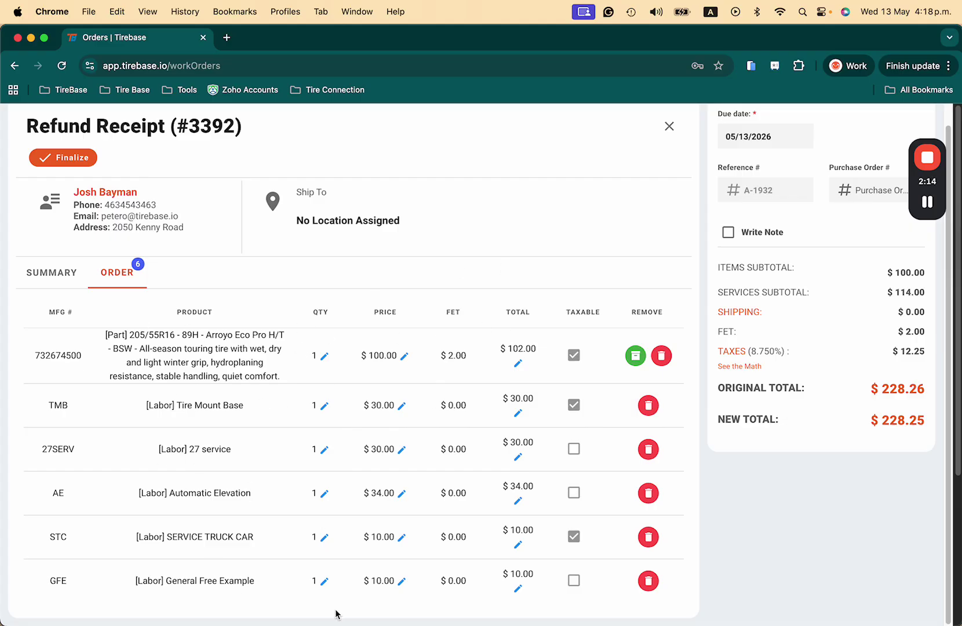
# Process the $228.25 cash refund and finalize the refund receipt, without printing it or sending it to sign
pyautogui.click(70, 164)
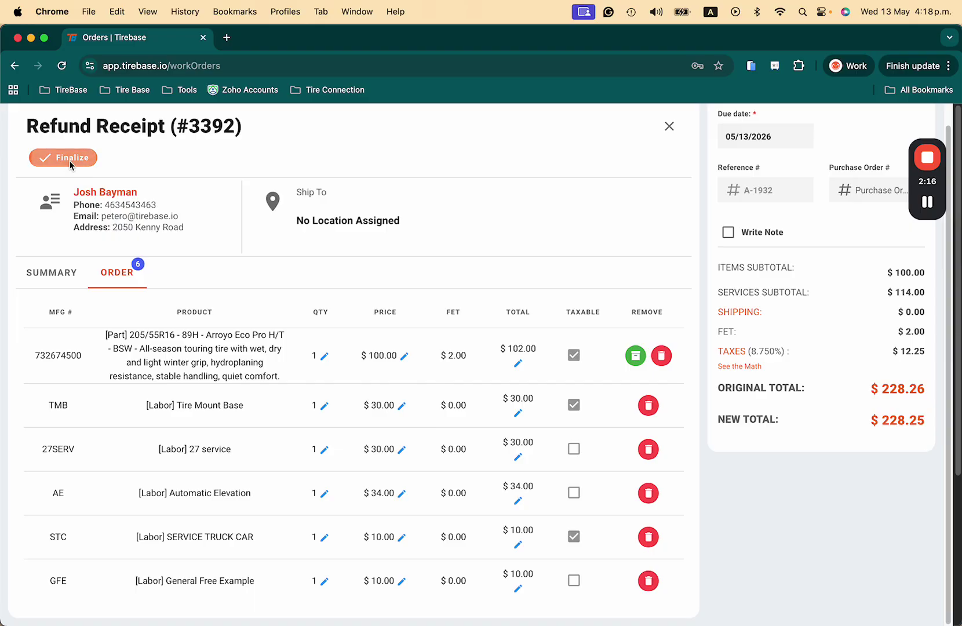
pyautogui.click(417, 440)
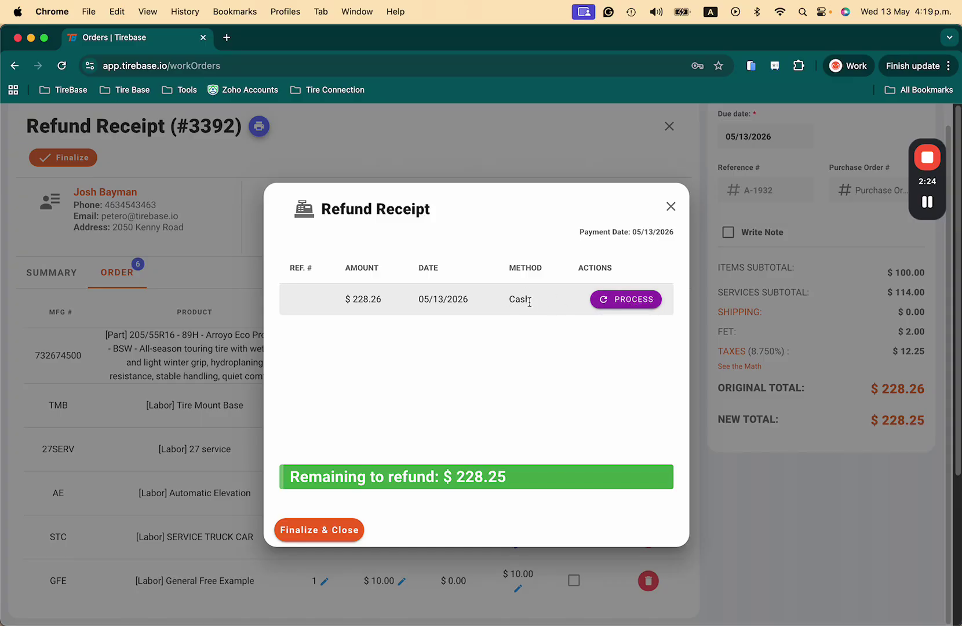
pyautogui.click(618, 304)
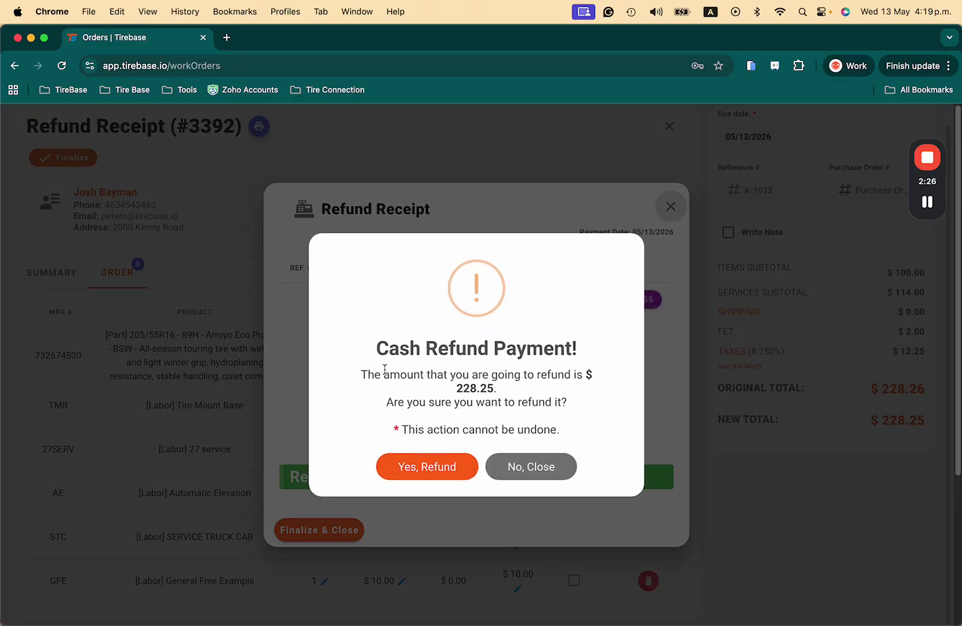
pyautogui.click(431, 466)
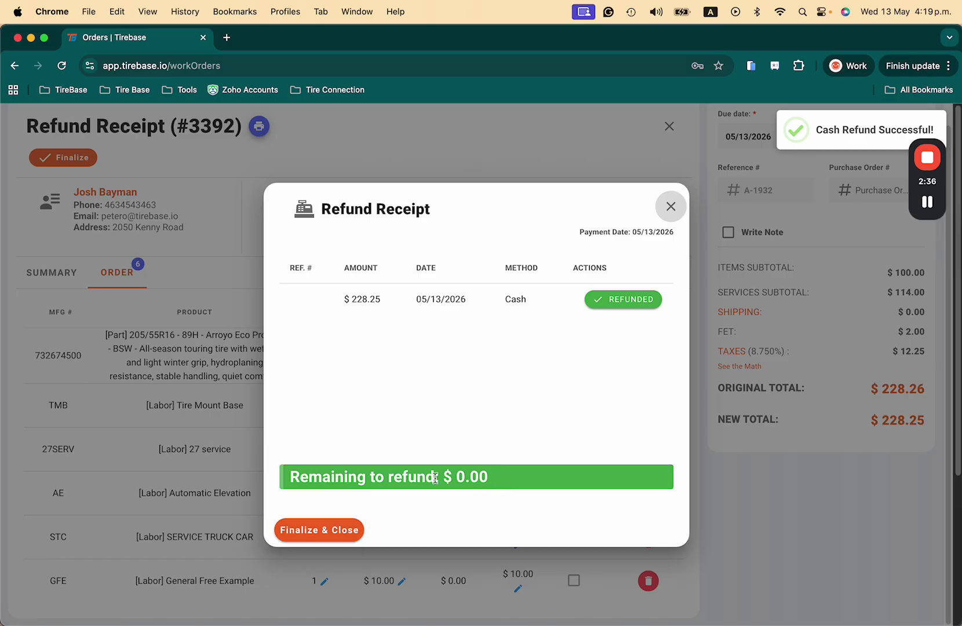
pyautogui.click(302, 535)
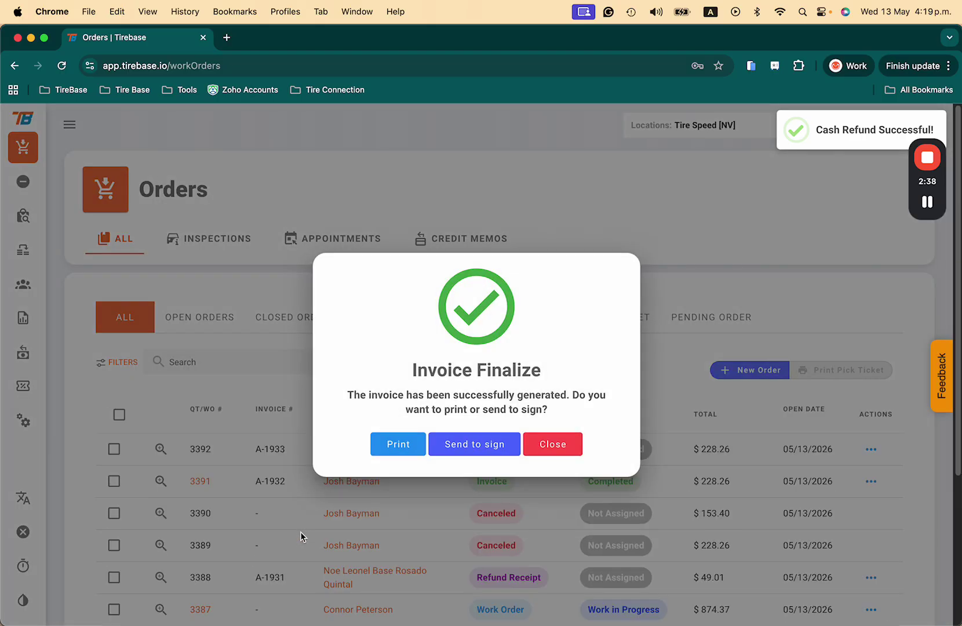
pyautogui.click(556, 445)
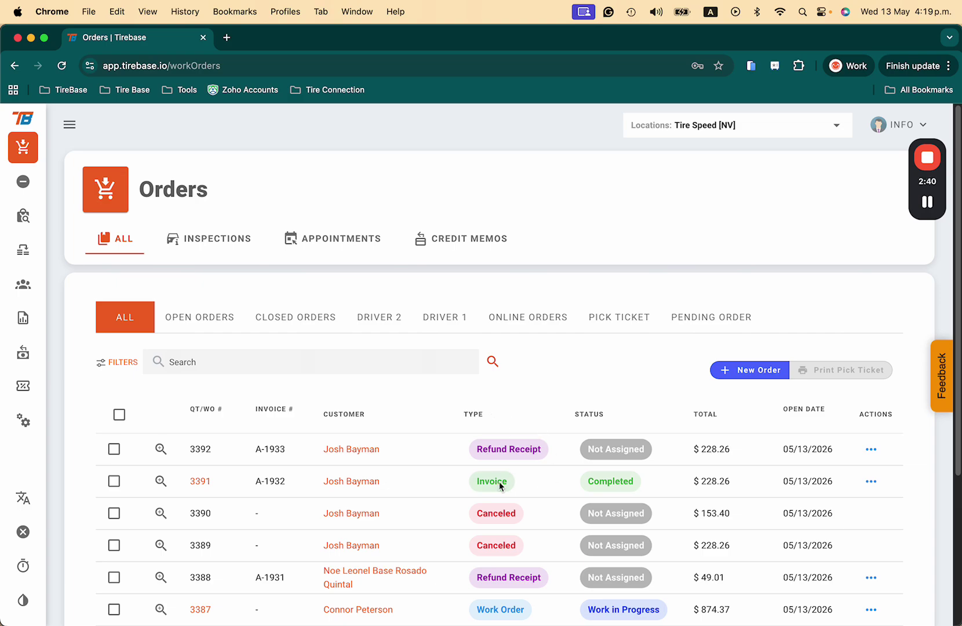
# Examine the paid-in and paid-out entries in the Close Daily Sale detail report and the cash row of its summary
pyautogui.click(24, 532)
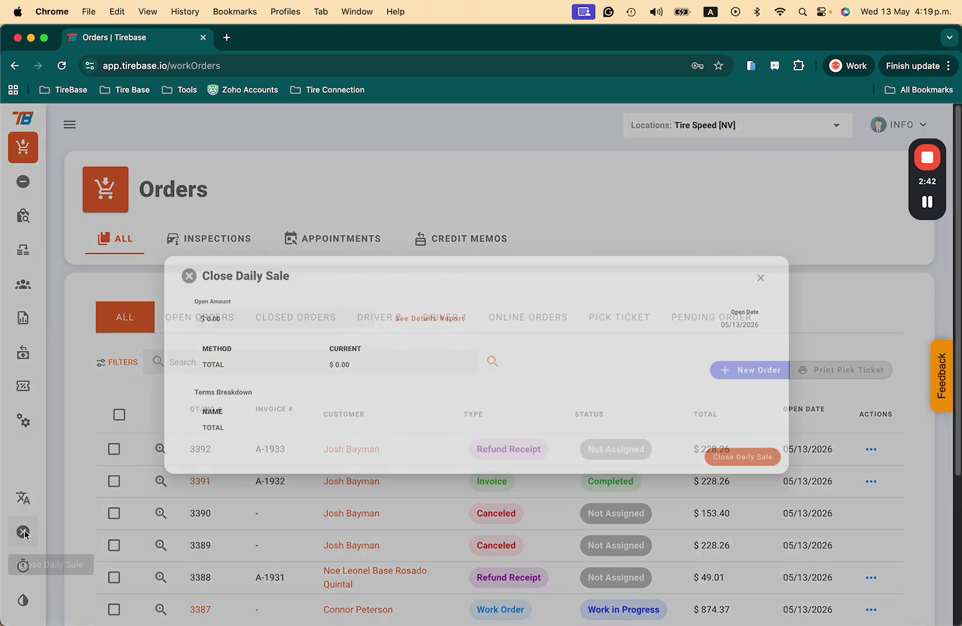
pyautogui.click(399, 216)
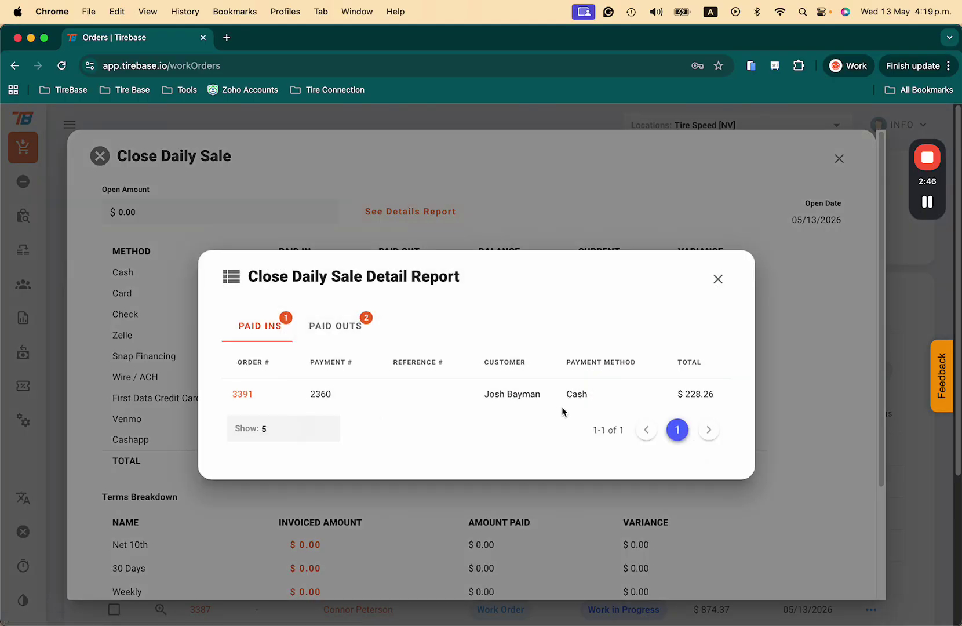
pyautogui.moveTo(720, 400); pyautogui.dragTo(649, 403)
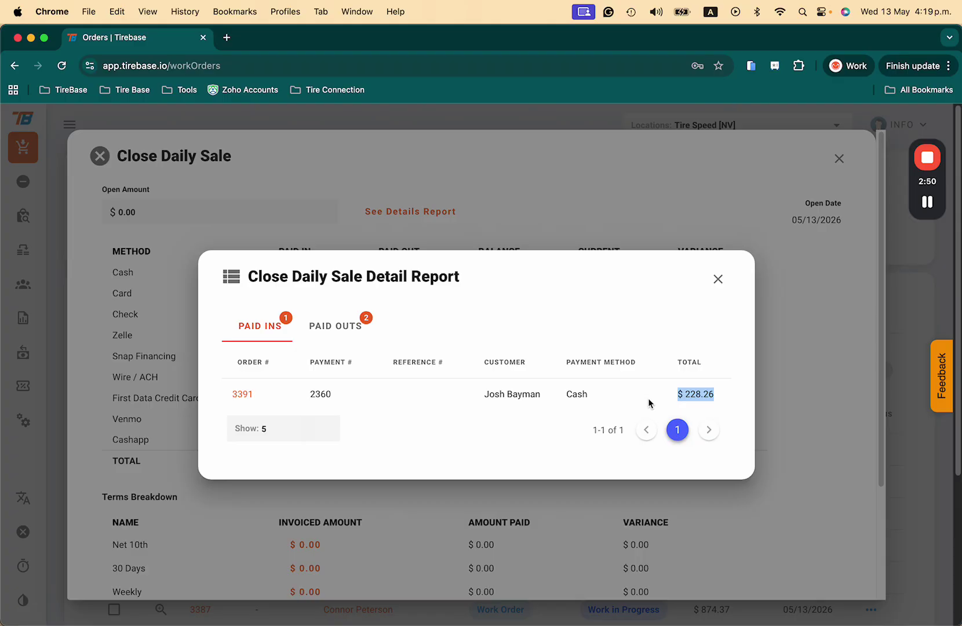
pyautogui.click(329, 328)
pyautogui.moveTo(717, 413); pyautogui.dragTo(641, 418)
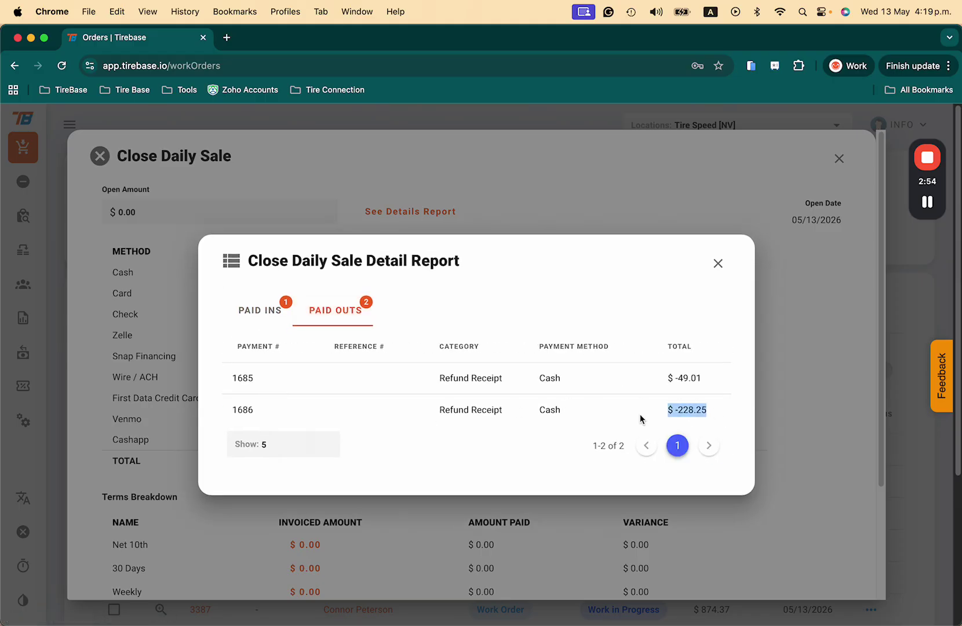
pyautogui.click(717, 267)
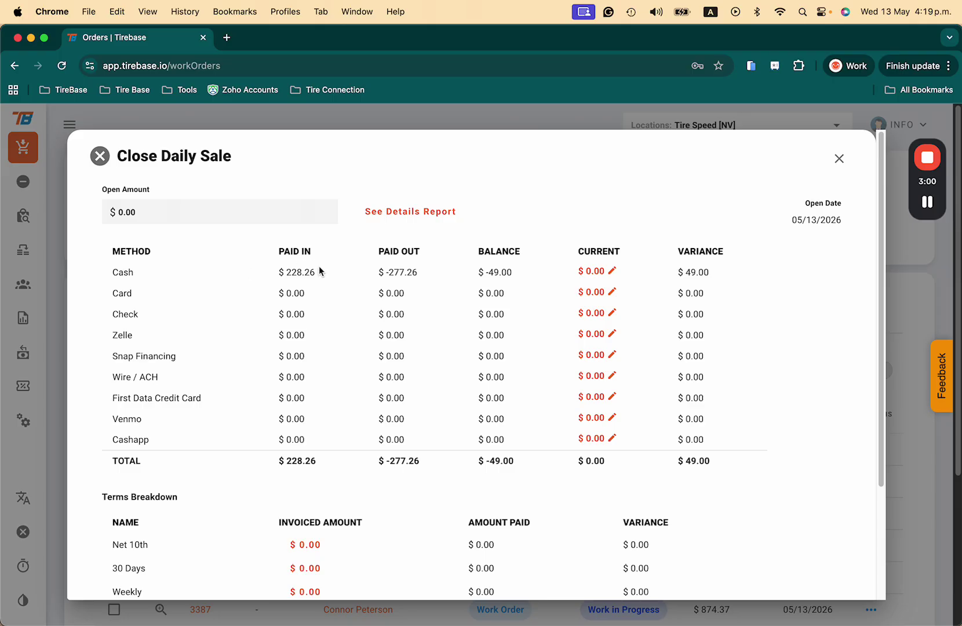
pyautogui.moveTo(319, 271); pyautogui.dragTo(266, 273)
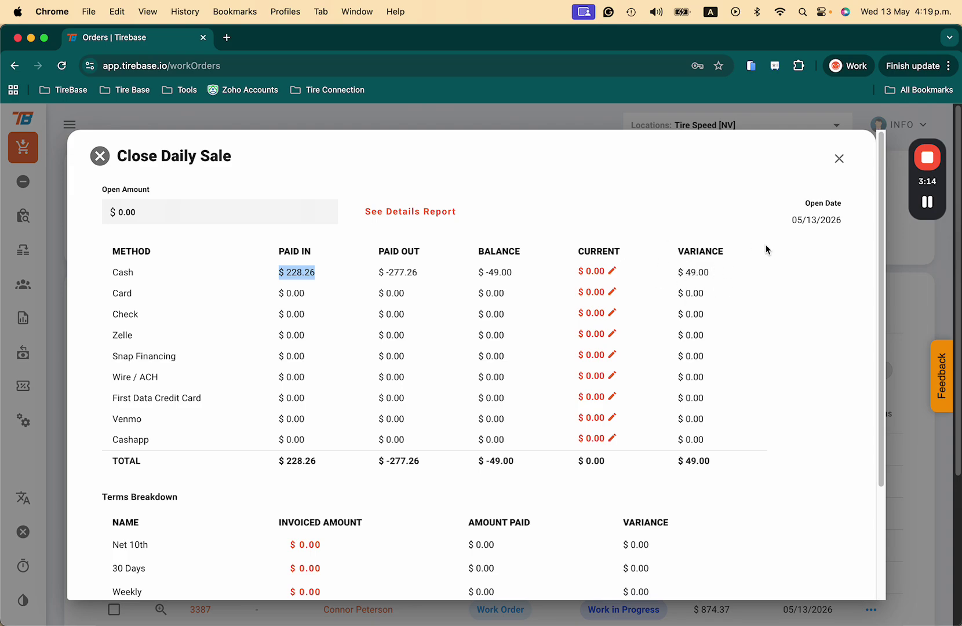
pyautogui.click(839, 158)
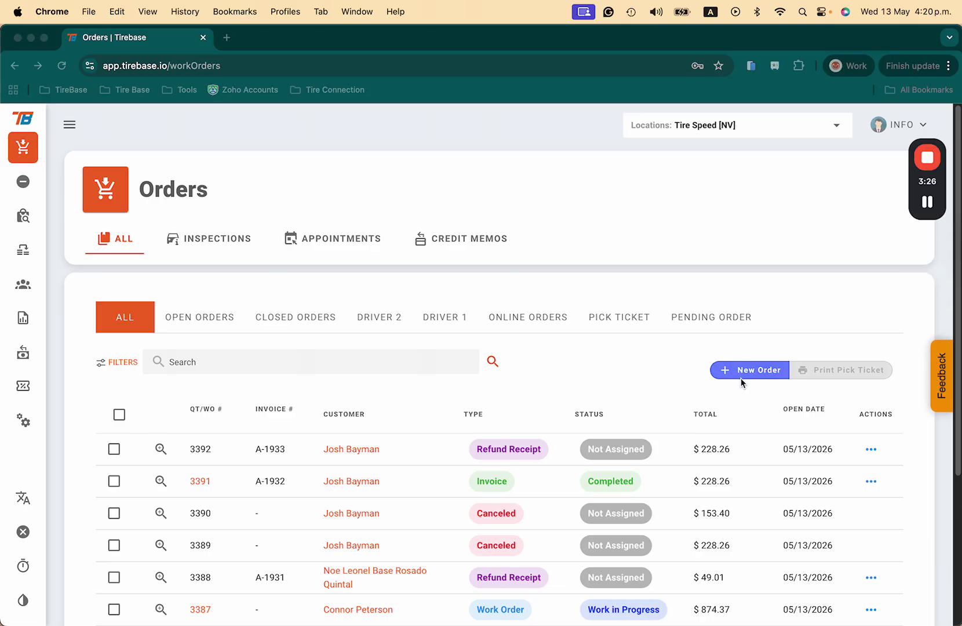
# Start another new order and assign it to the customer with the DEALER price level
pyautogui.click(755, 370)
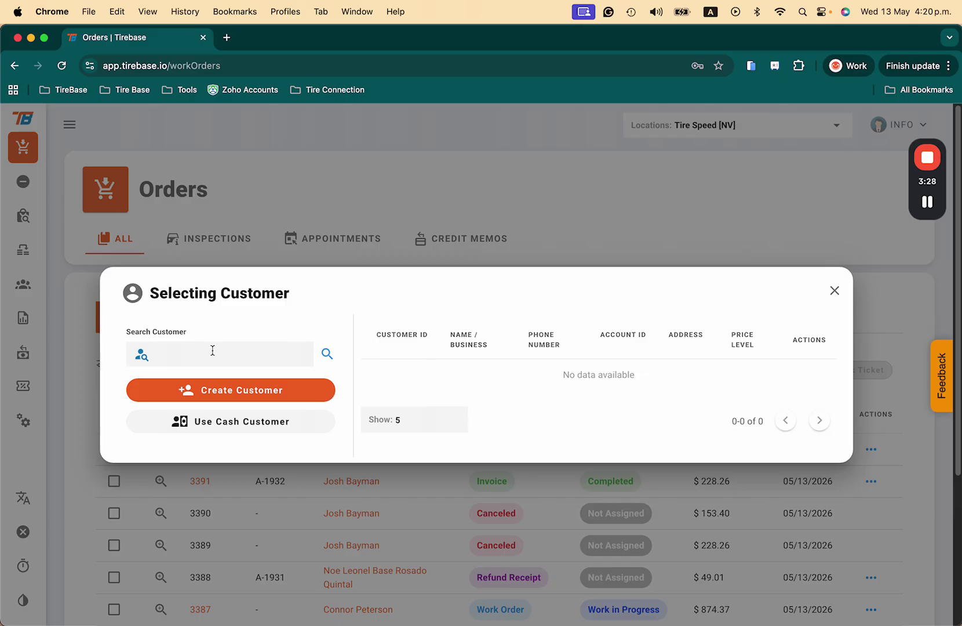
pyautogui.write('His Airness J.')
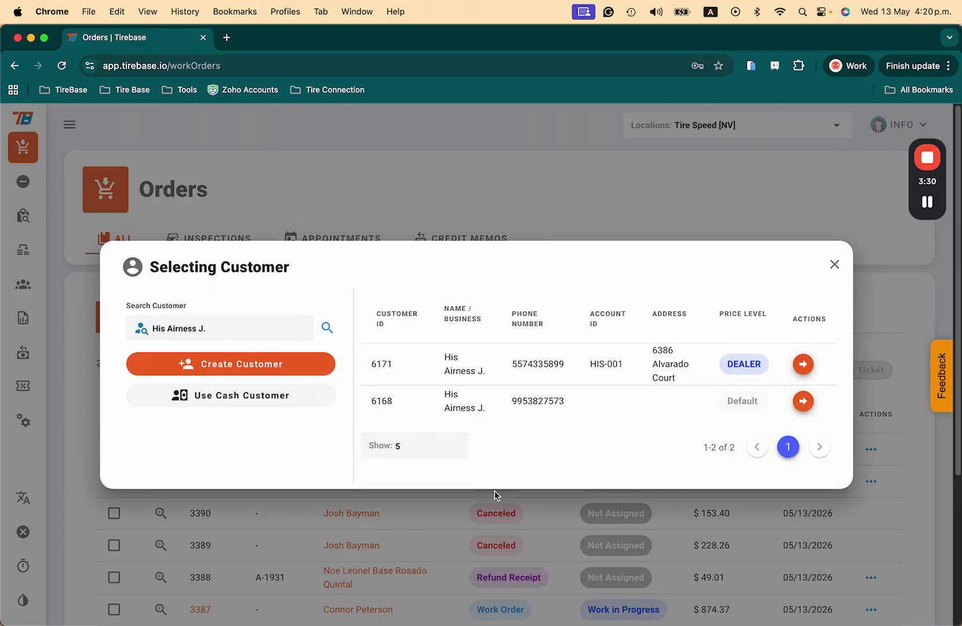
pyautogui.click(803, 363)
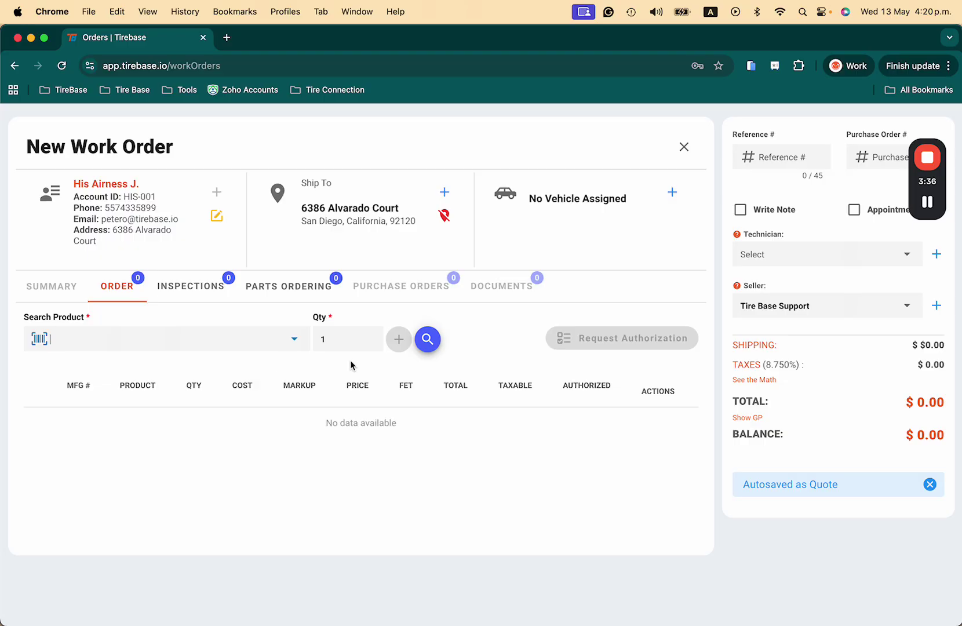
# Look up 2055516 and put one Arroyo Eco Pro H/T tire on the dealer customer's work order
pyautogui.click(123, 339)
pyautogui.write('205')
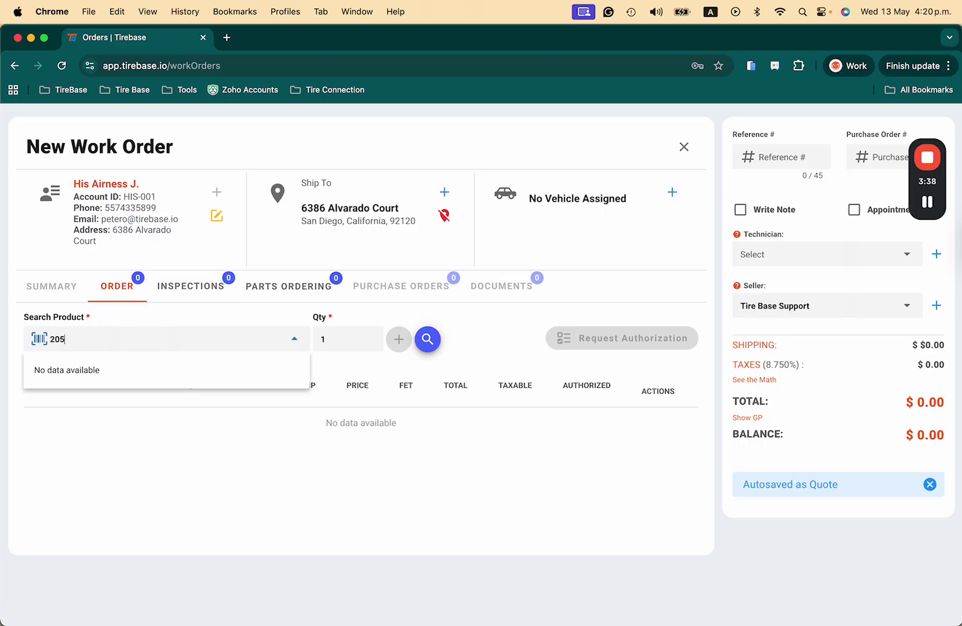
pyautogui.write('5516')
pyautogui.click(277, 378)
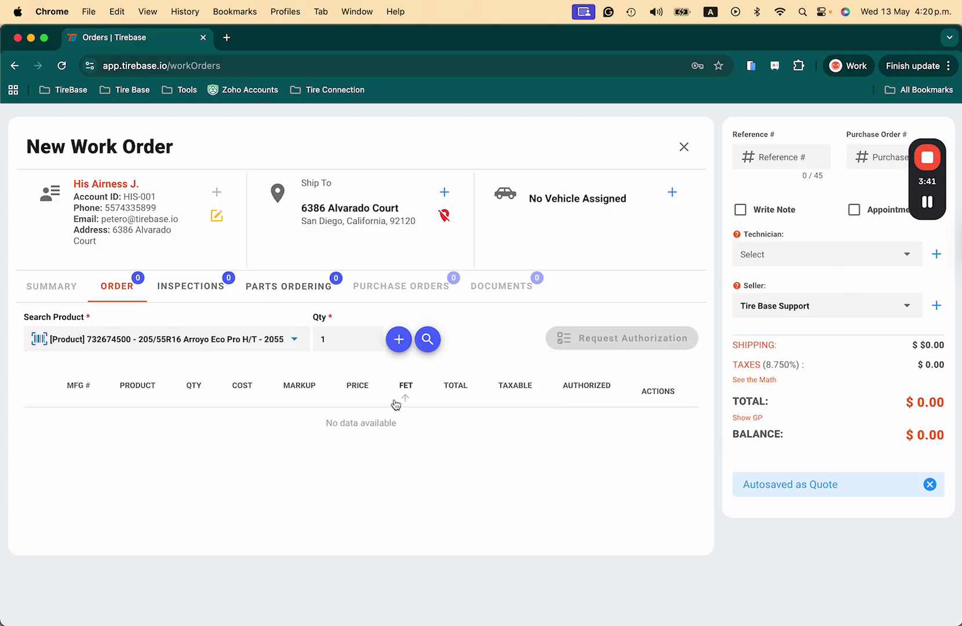
pyautogui.click(396, 344)
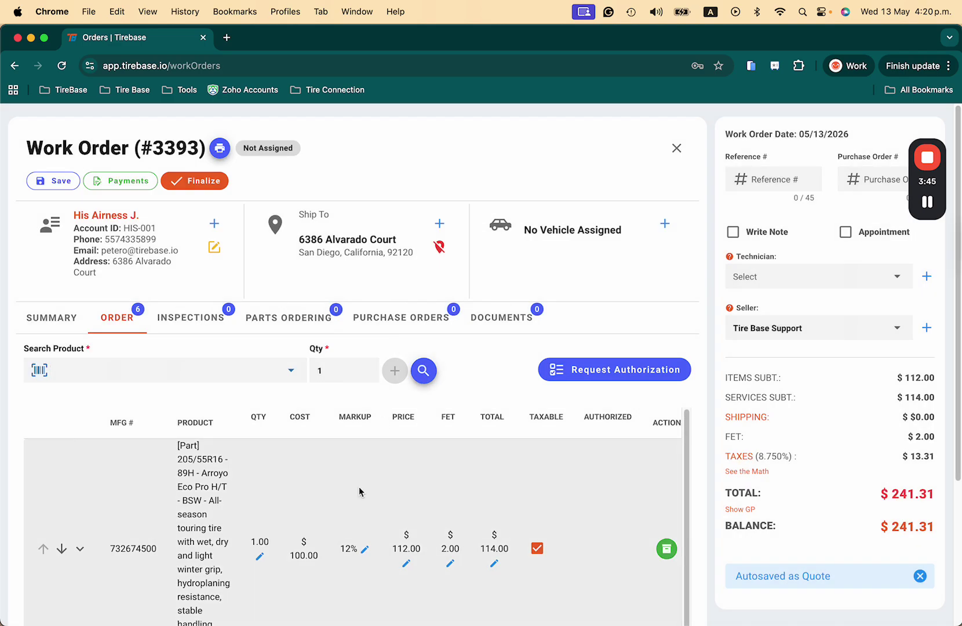
# Remove all five labor lines from the work order, from Tire Mount Base to General Free Example, keeping only the Arroyo Eco Pro H/T tire
pyautogui.scroll(-2, 359, 492)
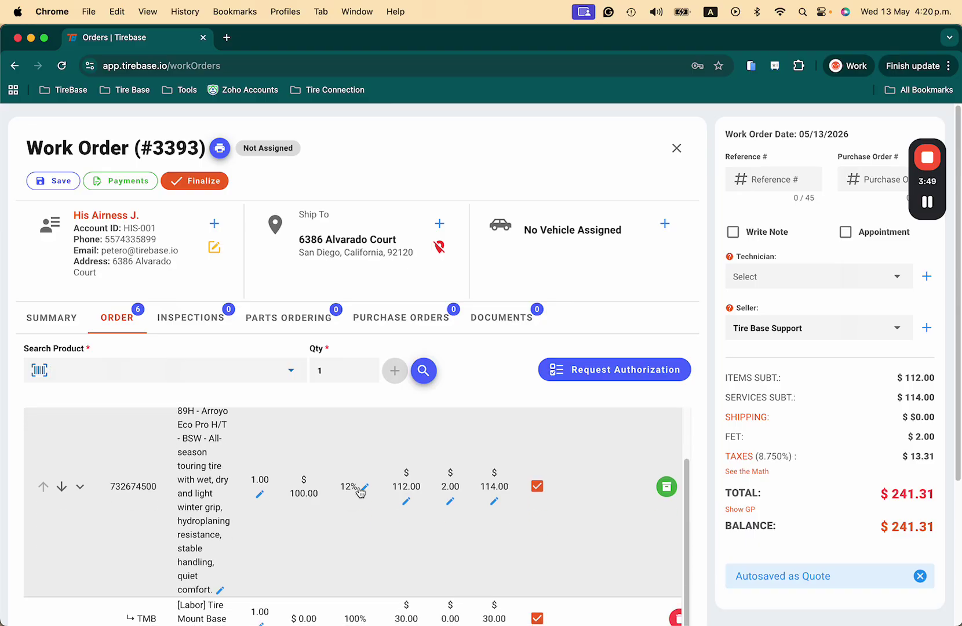
pyautogui.scroll(-5, 360, 492)
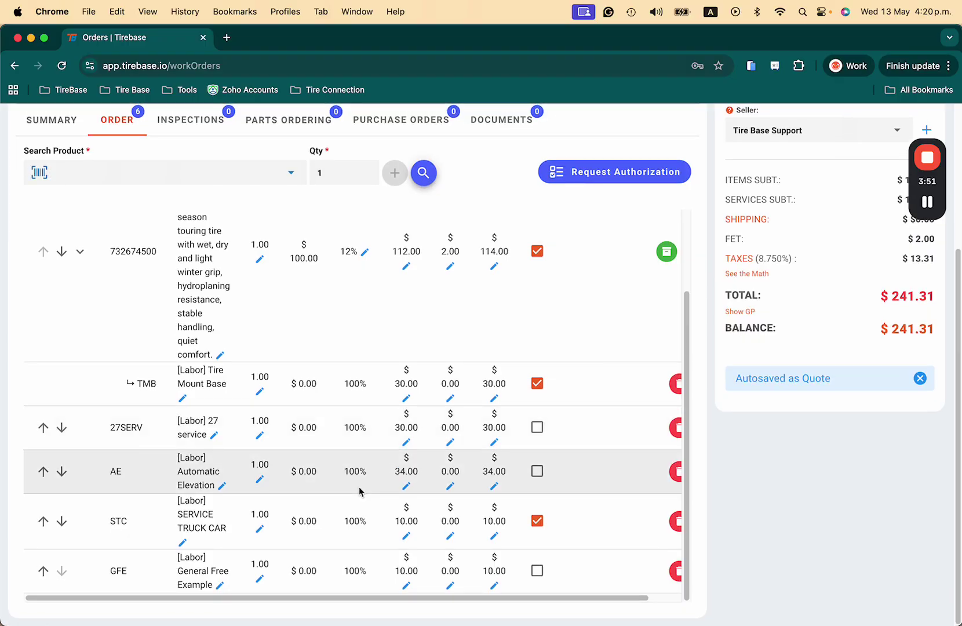
pyautogui.scroll(3, 359, 492)
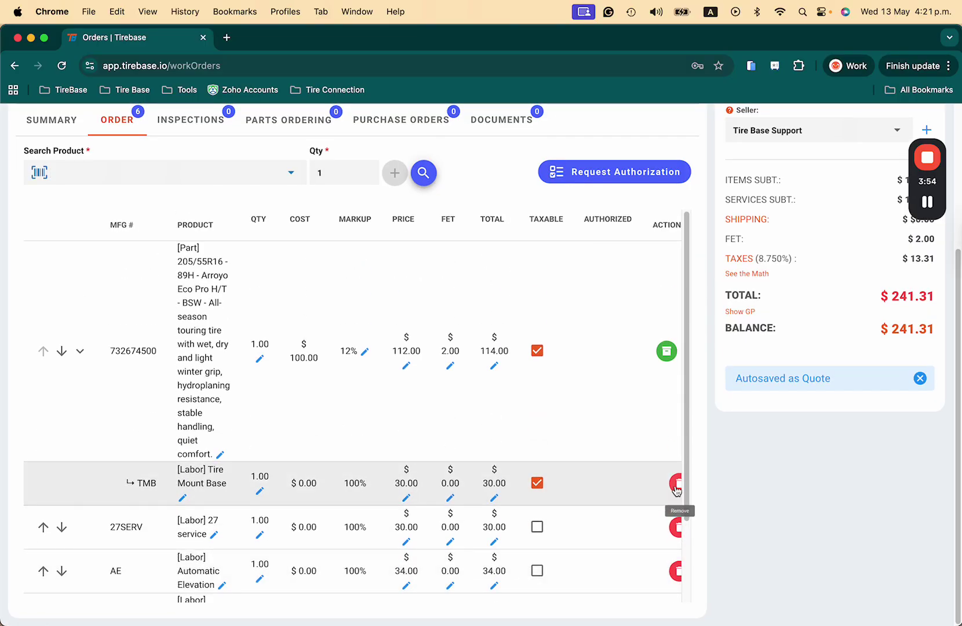
pyautogui.click(677, 490)
pyautogui.click(674, 490)
pyautogui.click(661, 489)
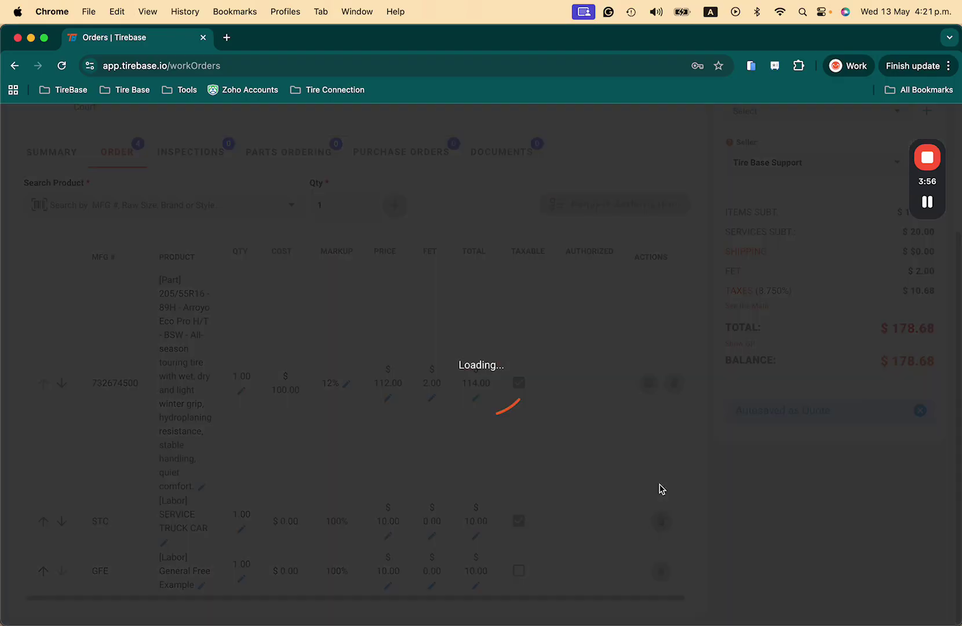
pyautogui.click(661, 520)
pyautogui.click(660, 507)
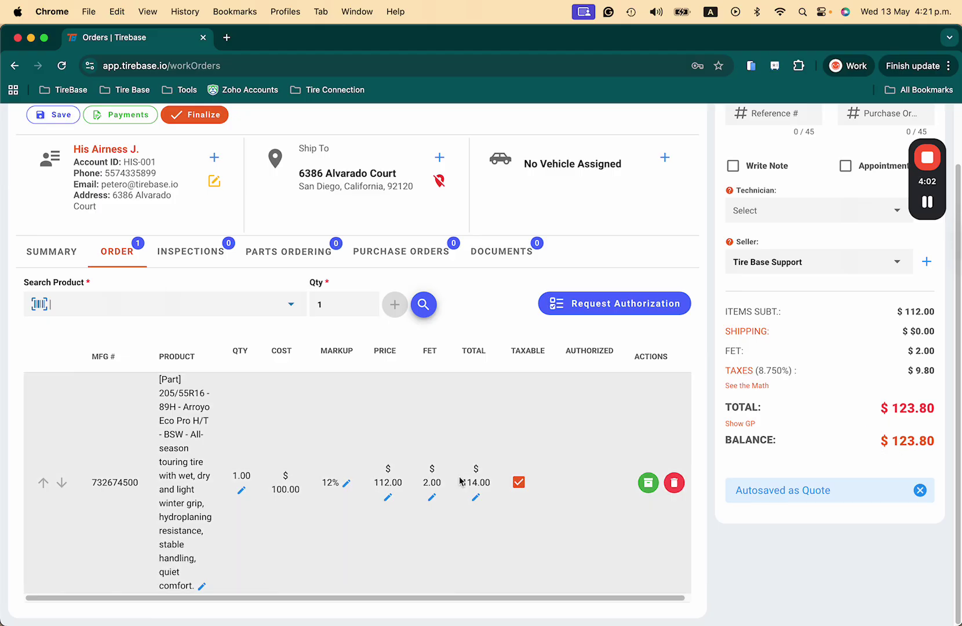
# Finalize the dealer customer's work order on 30-day terms, without printing the invoice or sending it to sign
pyautogui.moveTo(134, 483)
pyautogui.doubleClick(104, 482)
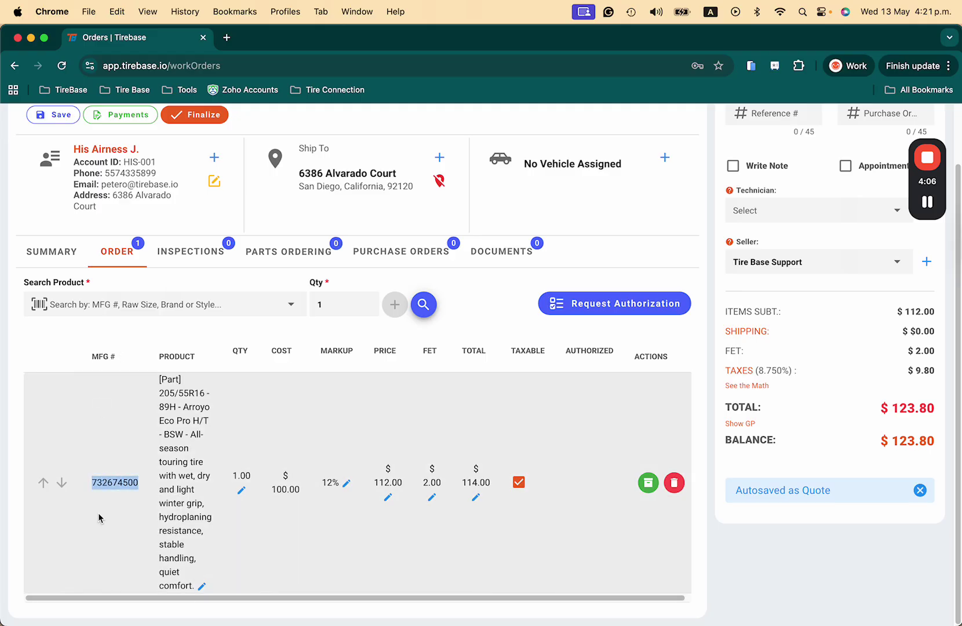
pyautogui.click(266, 430)
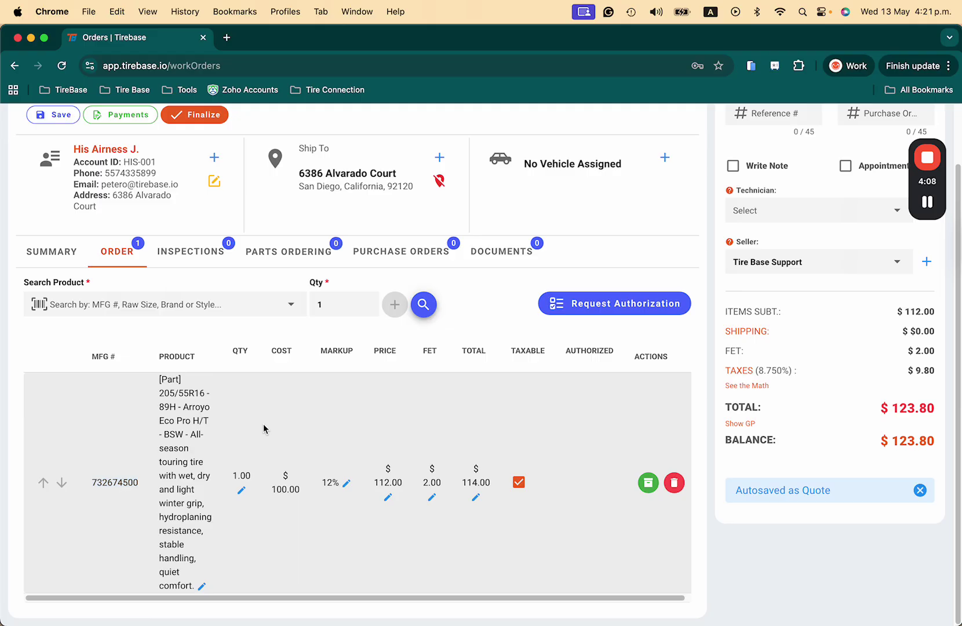
pyautogui.scroll(2, 673, 408)
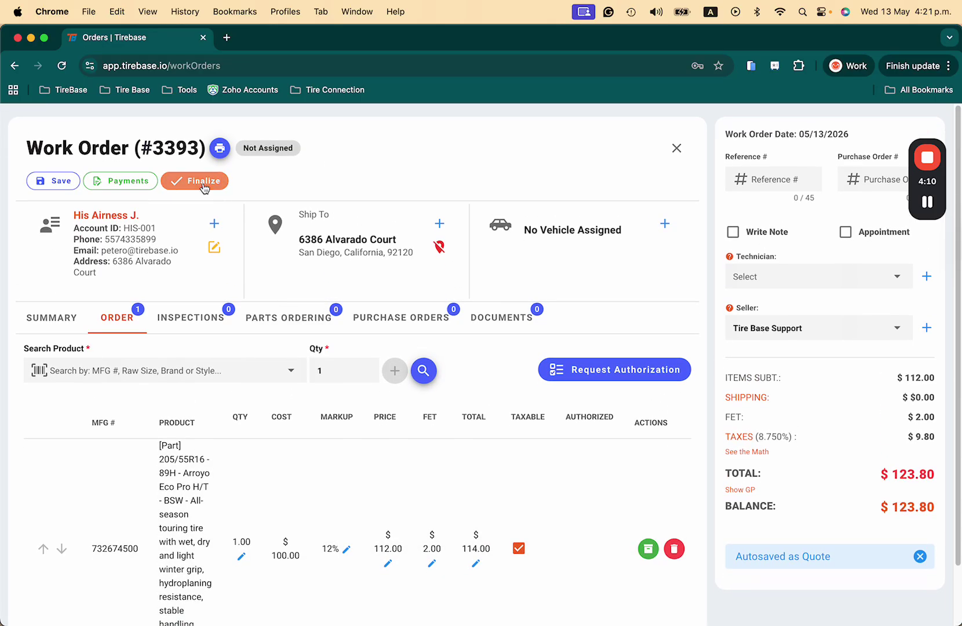
pyautogui.click(203, 182)
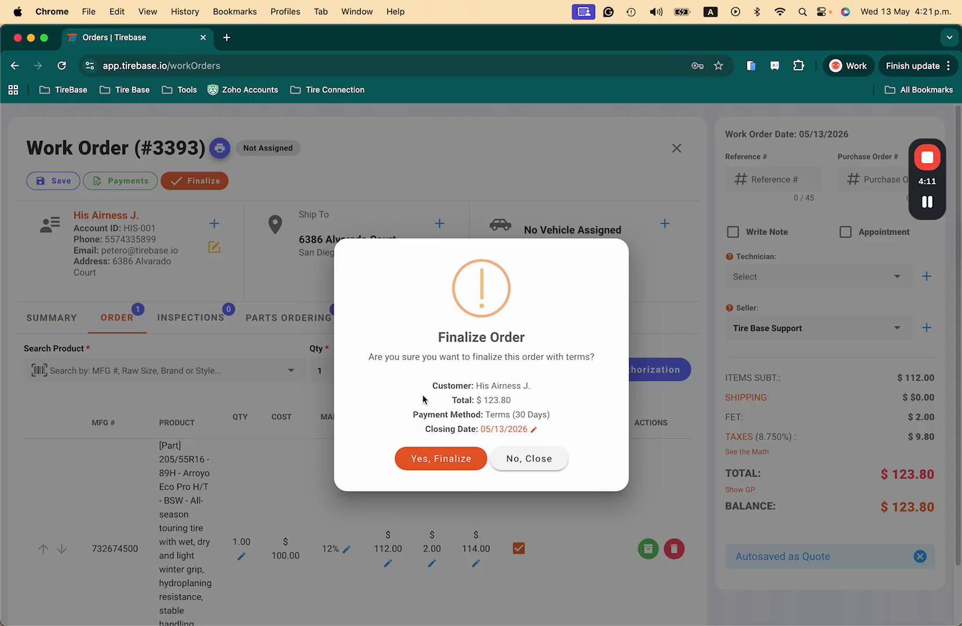
pyautogui.click(439, 460)
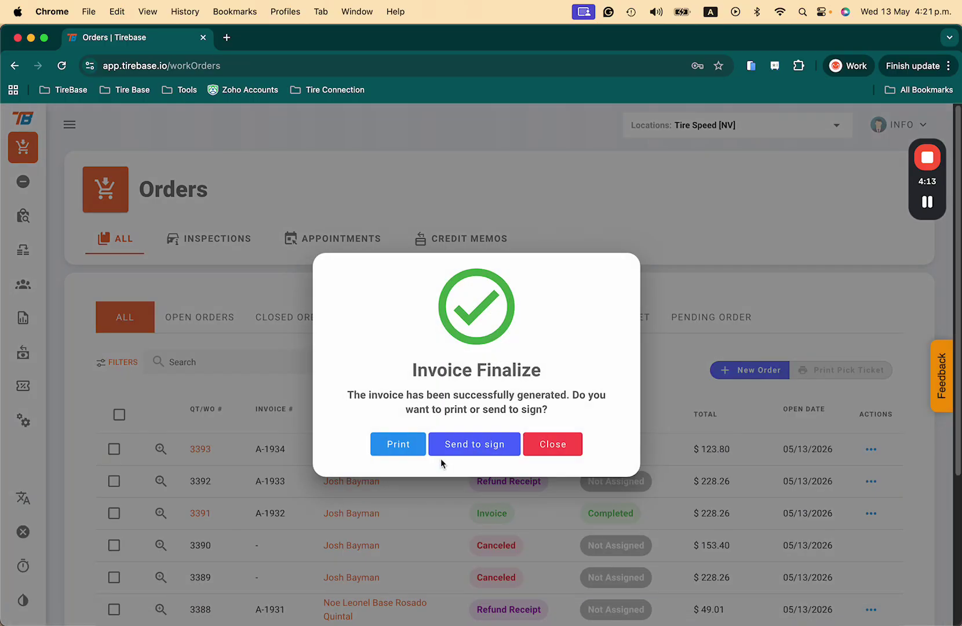
pyautogui.click(547, 445)
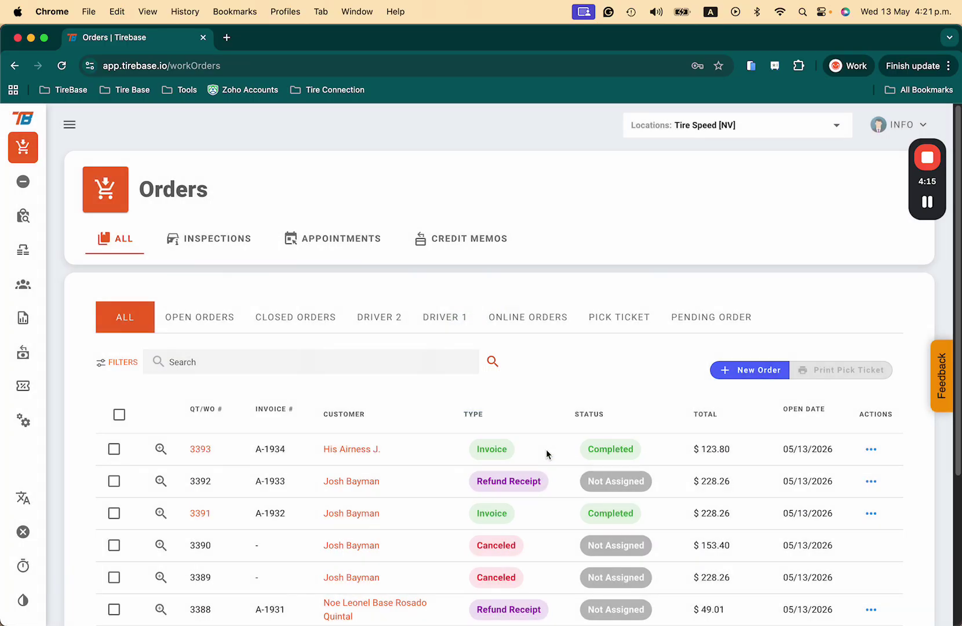
# Open the dealer customer's account receivables and examine the amount due and balance due of the newest invoice
pyautogui.click(347, 452)
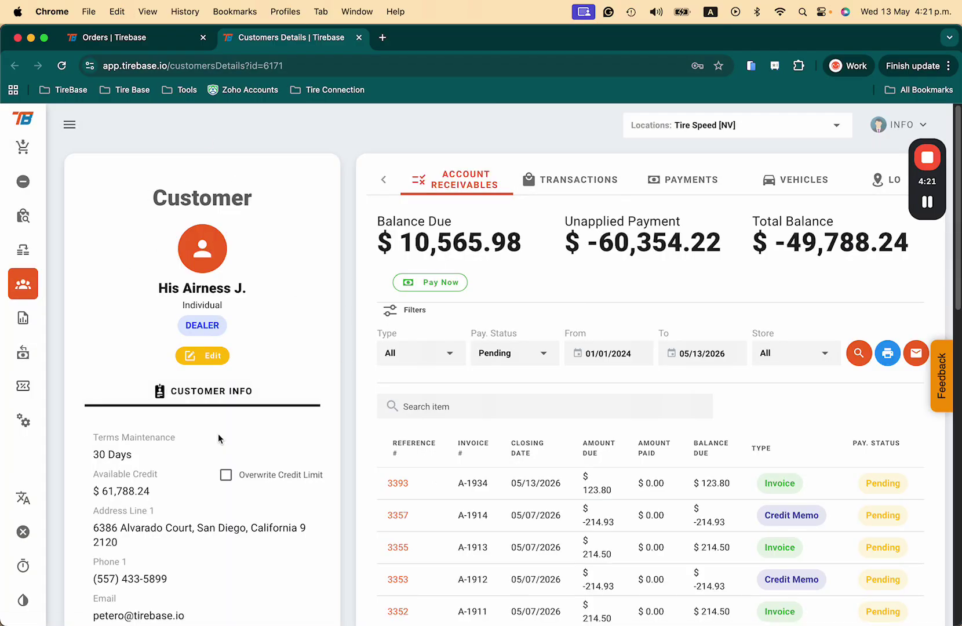
pyautogui.scroll(-2, 579, 547)
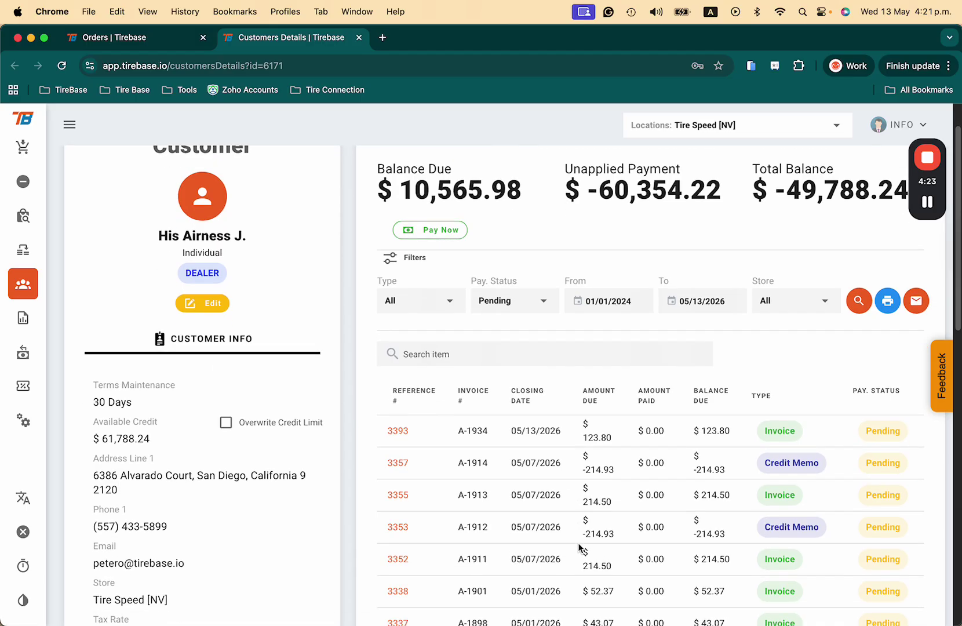
pyautogui.moveTo(584, 437); pyautogui.dragTo(613, 445)
pyautogui.moveTo(703, 430); pyautogui.dragTo(730, 430)
pyautogui.scroll(2, 874, 433)
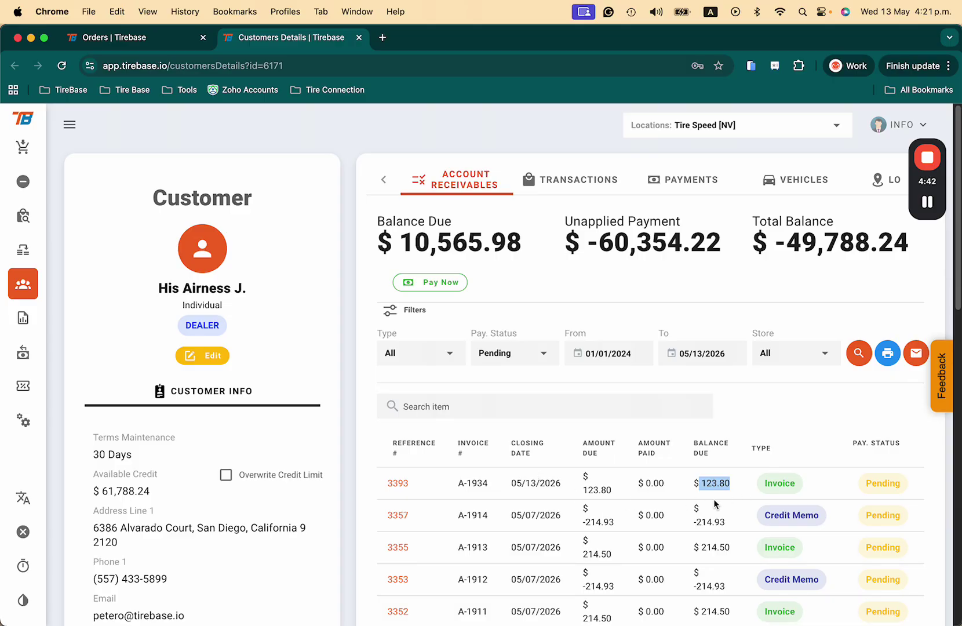
# Copy the tire's MFG number 732674500 from the newest invoice's quick order view and return to the Orders page
pyautogui.click(403, 483)
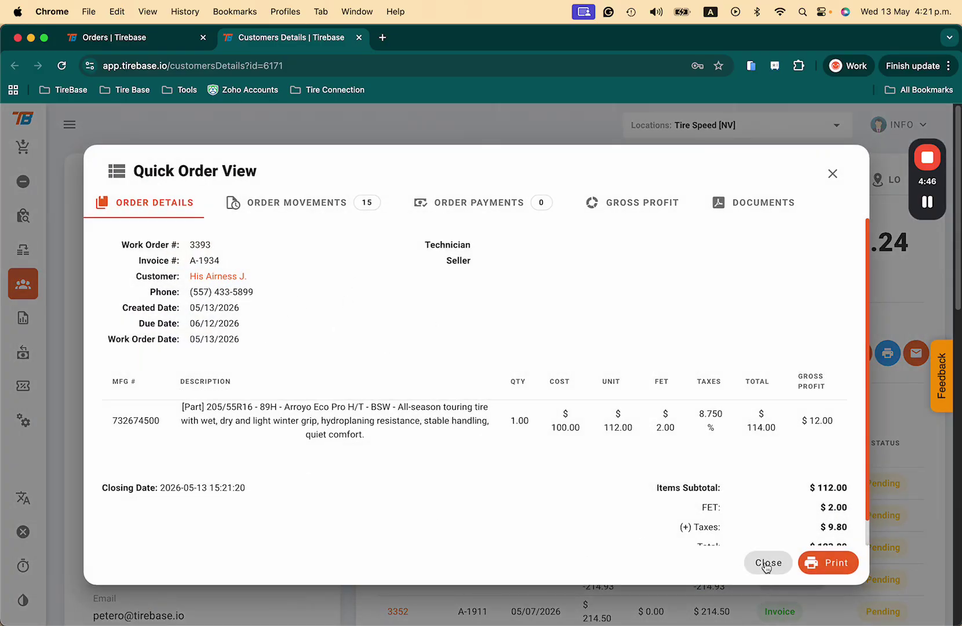
pyautogui.doubleClick(126, 420)
pyautogui.press('super+c')
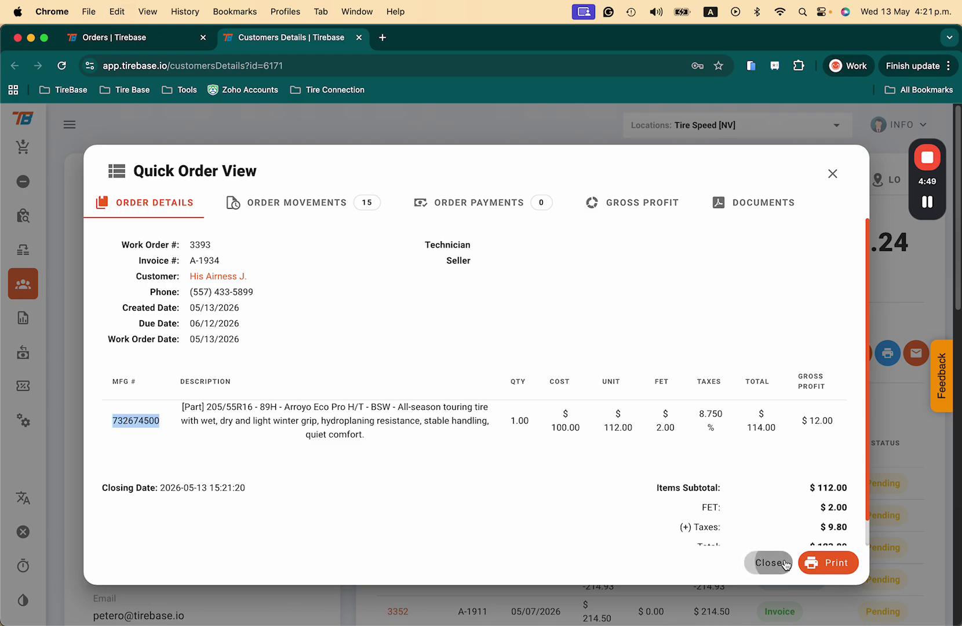
pyautogui.click(760, 562)
pyautogui.click(142, 43)
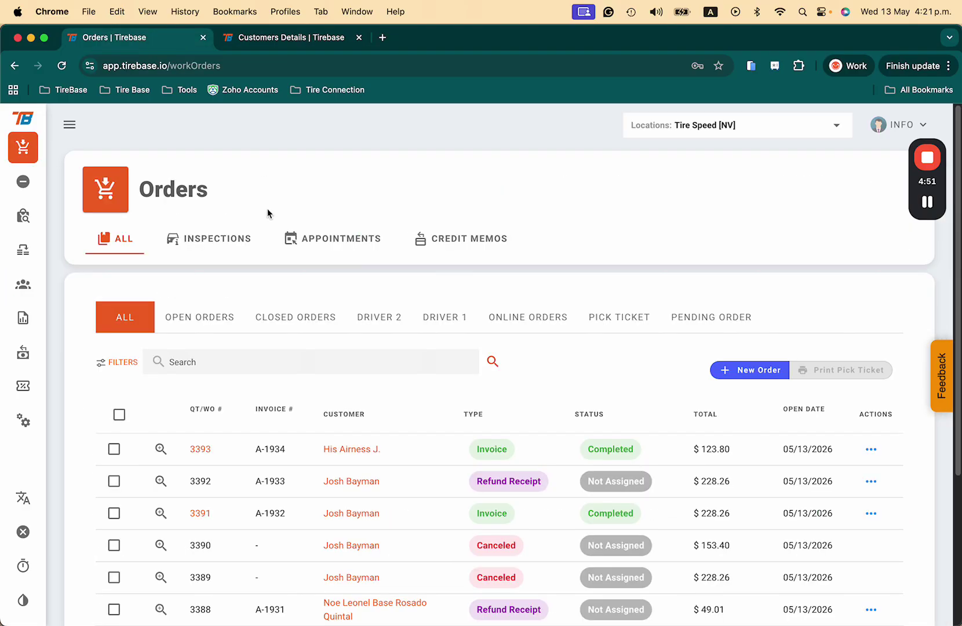
# Start a new credit memo and assign it to the DEALER-level customer found by searching for the customer's name
pyautogui.click(473, 243)
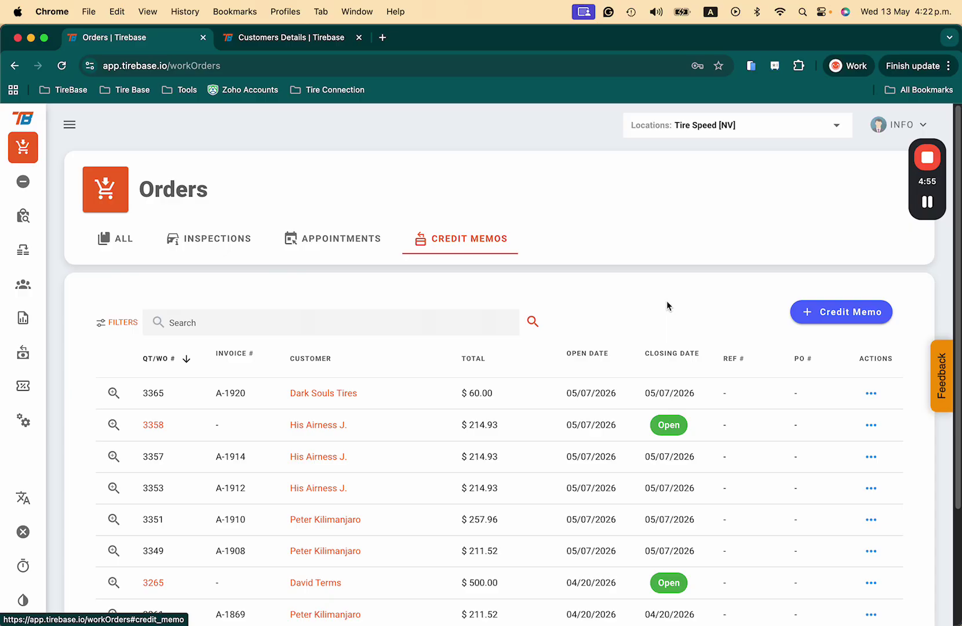
pyautogui.click(832, 312)
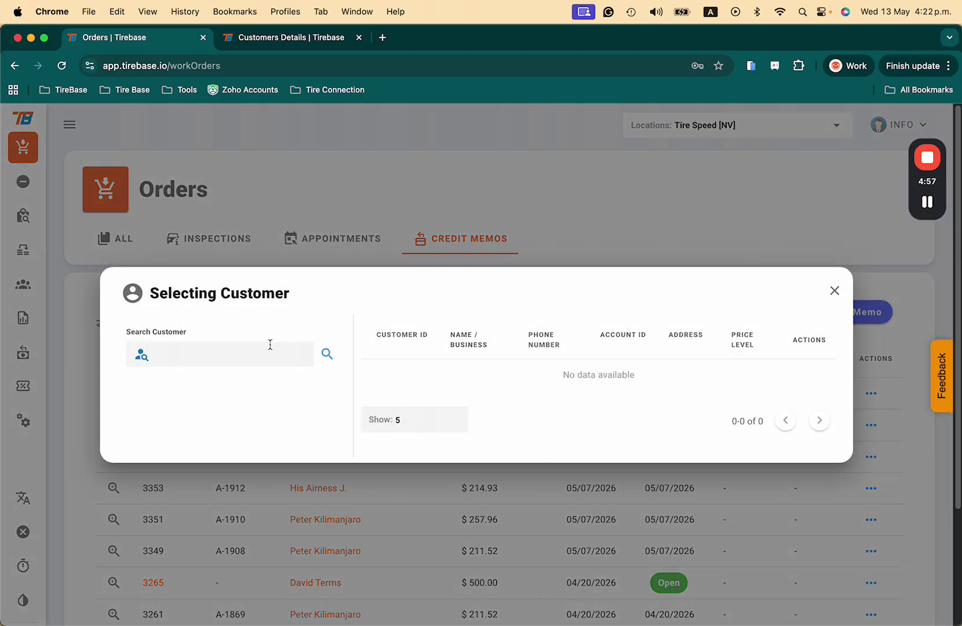
pyautogui.press('super+v')
pyautogui.press('BackSpace')
pyautogui.press('BackSpace')
pyautogui.press('BackSpace')
pyautogui.press('BackSpace')
pyautogui.press('BackSpace')
pyautogui.press('BackSpace')
pyautogui.write('His airness')
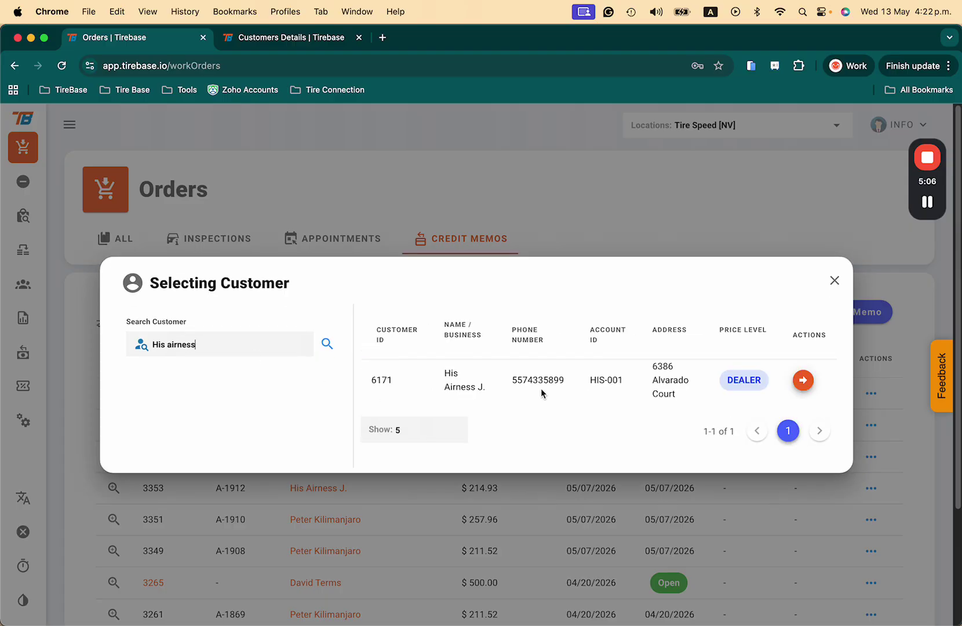
pyautogui.click(802, 380)
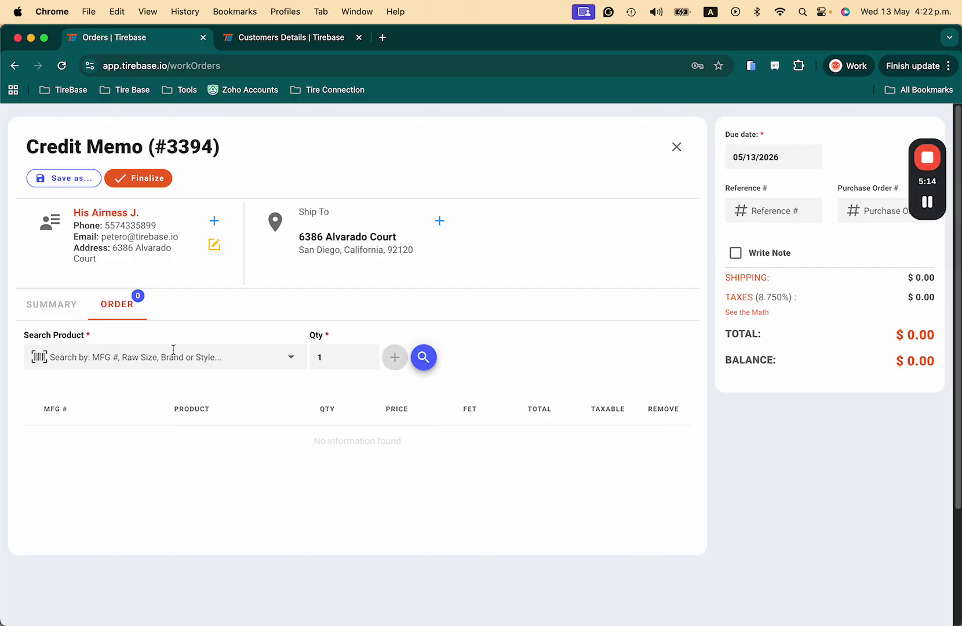
# Look up the copied MFG number 732674500 and add one Arroyo Eco Pro H/T tire to the credit memo
pyautogui.click(105, 357)
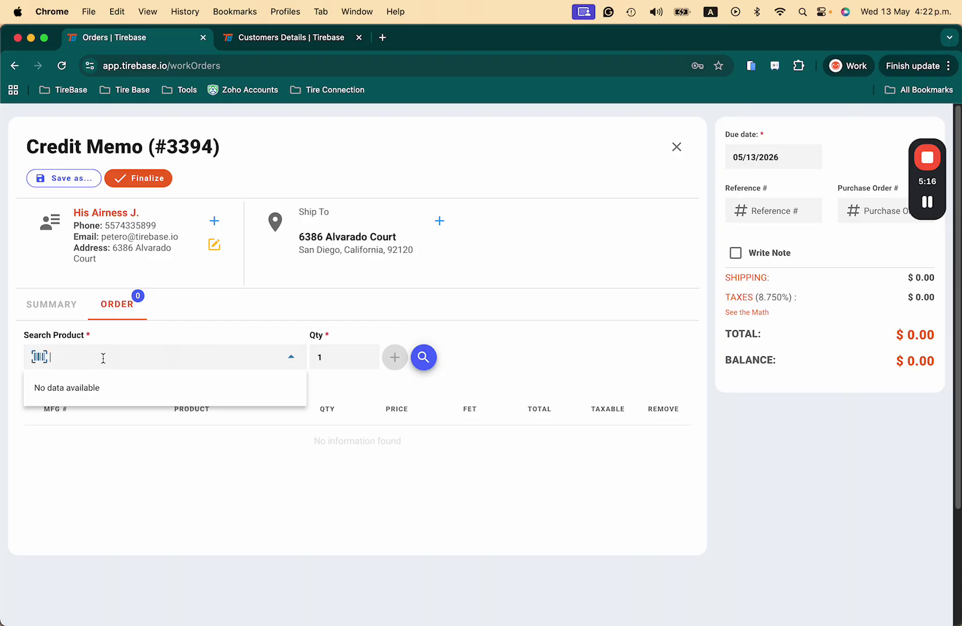
pyautogui.press('super+v')
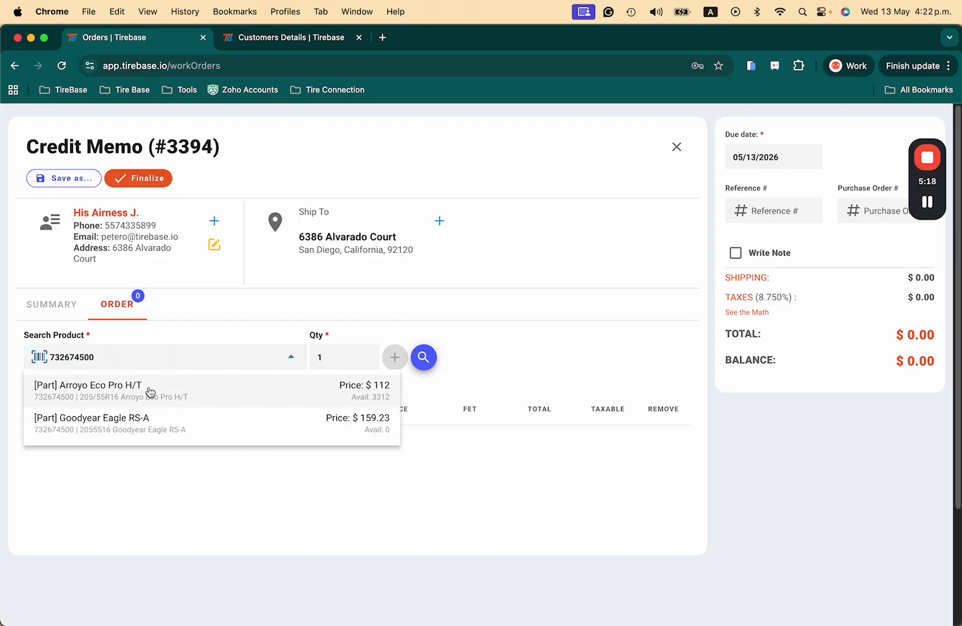
pyautogui.click(187, 393)
pyautogui.click(394, 362)
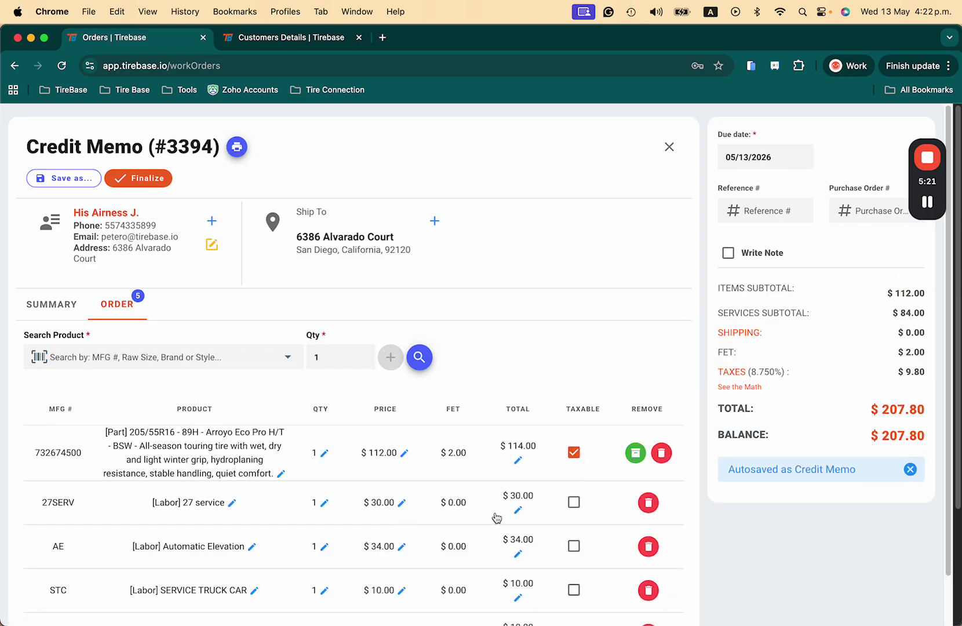
# Remove the four labor lines, 27SERV, AE, STC and GFE, from the credit memo, keeping only the tire
pyautogui.scroll(-2, 496, 518)
pyautogui.click(649, 448)
pyautogui.click(649, 493)
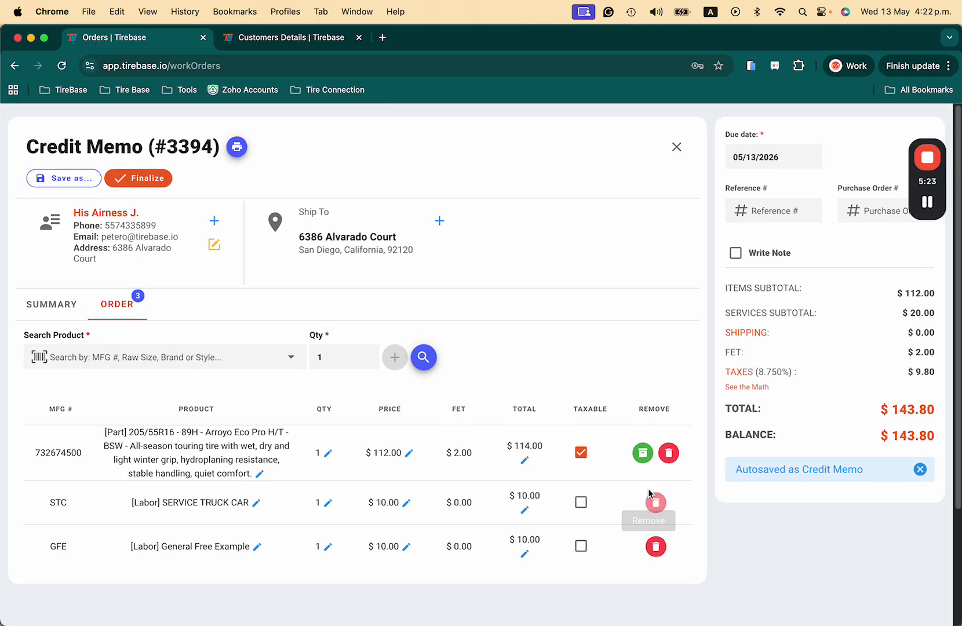
pyautogui.click(656, 500)
pyautogui.click(655, 500)
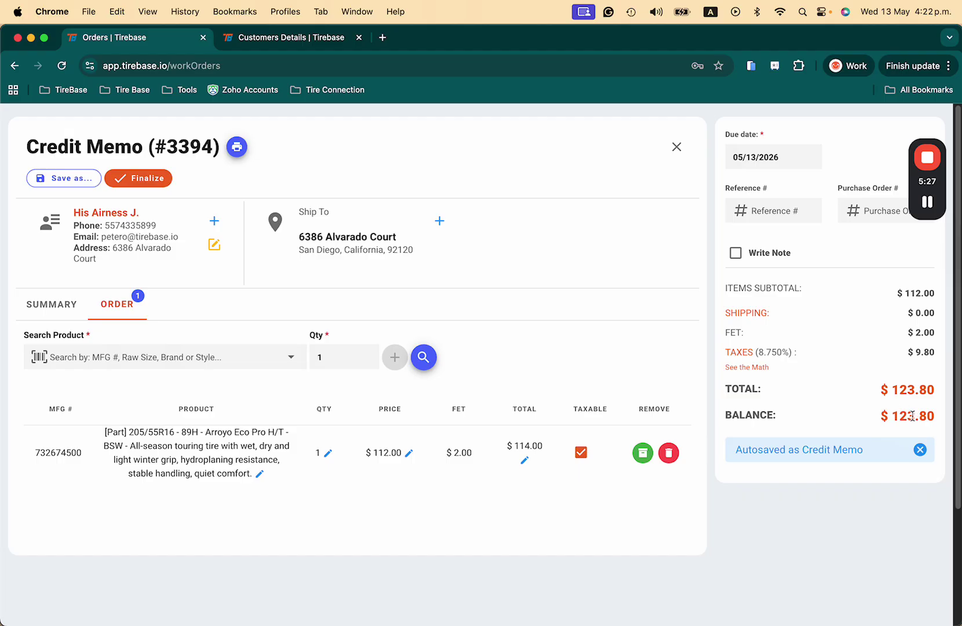
# Compare the credit memo's total with the newest invoice's balance in the customer's account receivables
pyautogui.click(314, 41)
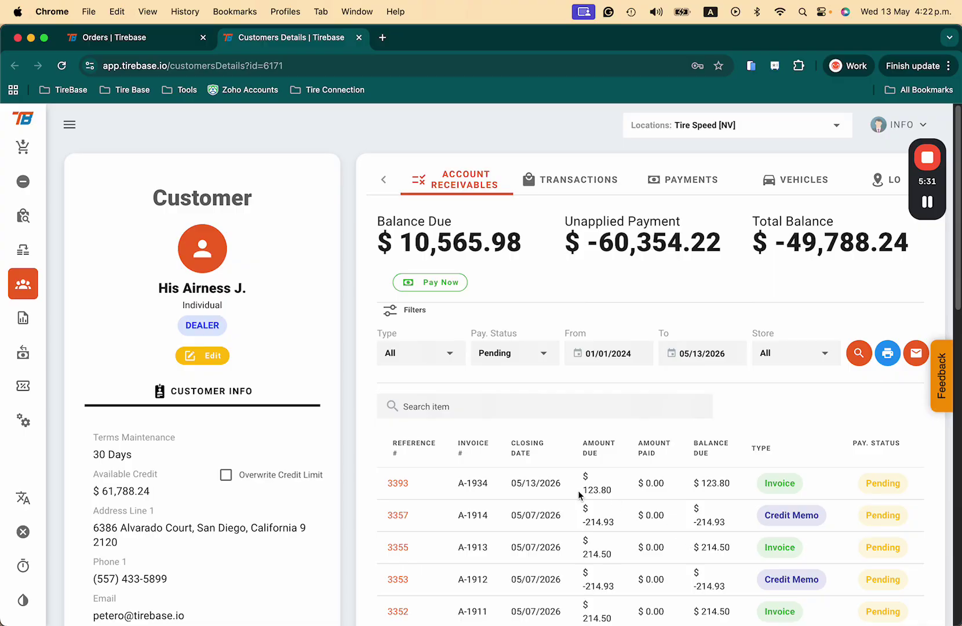
pyautogui.click(163, 46)
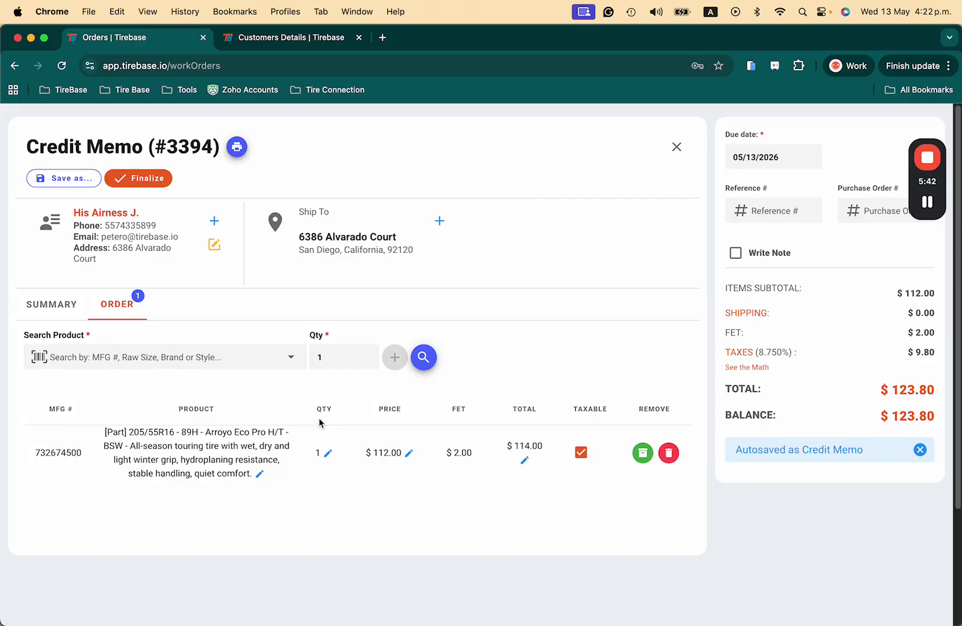
pyautogui.click(256, 42)
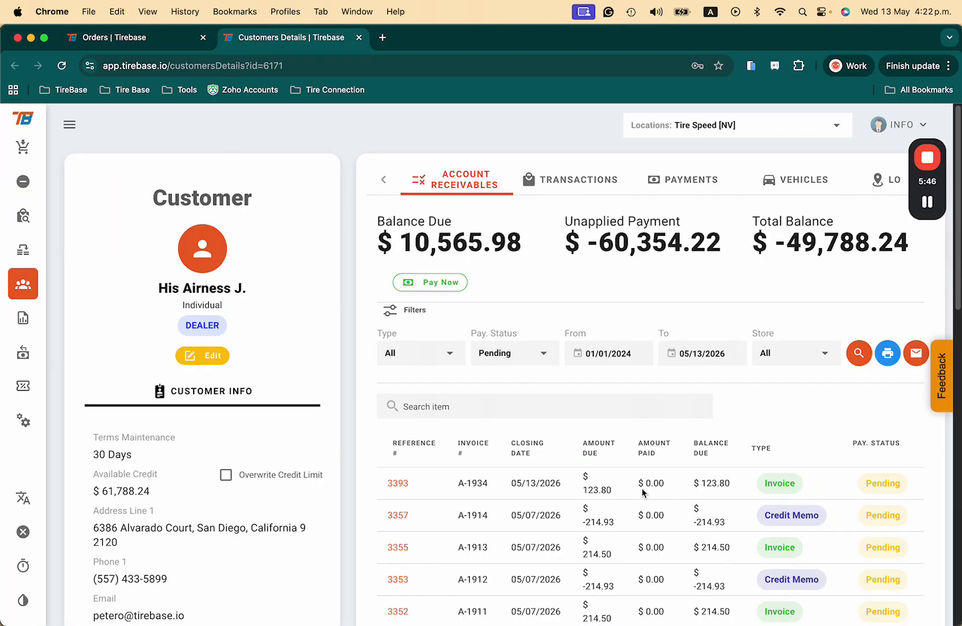
pyautogui.click(152, 42)
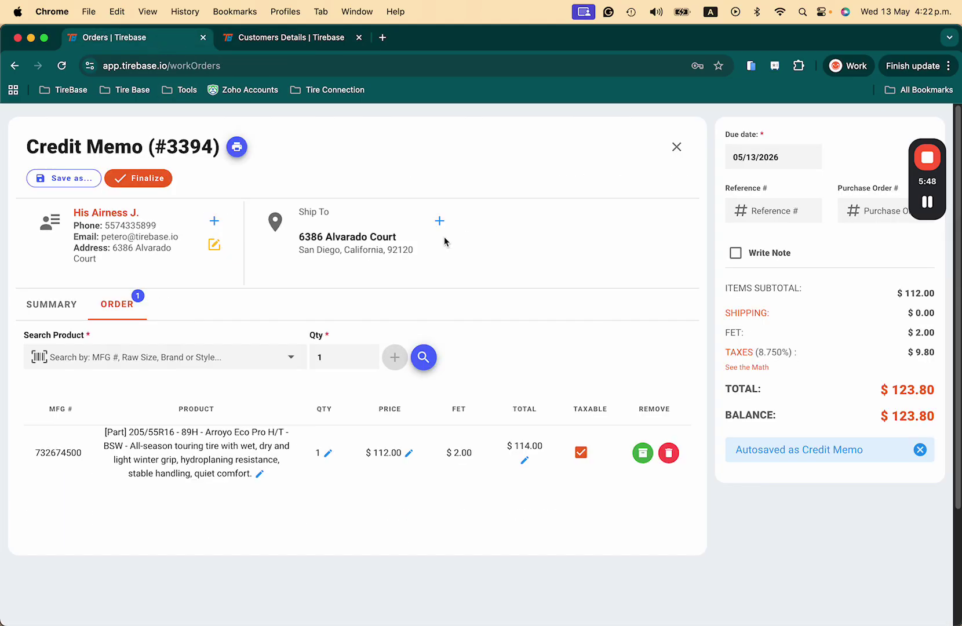
# Finalize the dealer customer's credit memo without printing it
pyautogui.click(165, 184)
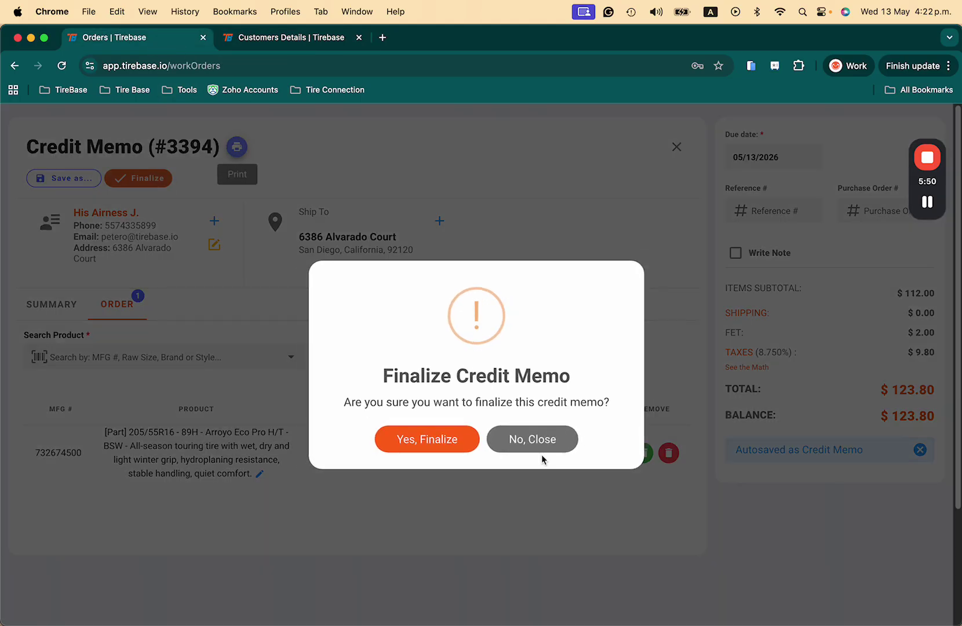
pyautogui.click(445, 442)
pyautogui.click(554, 441)
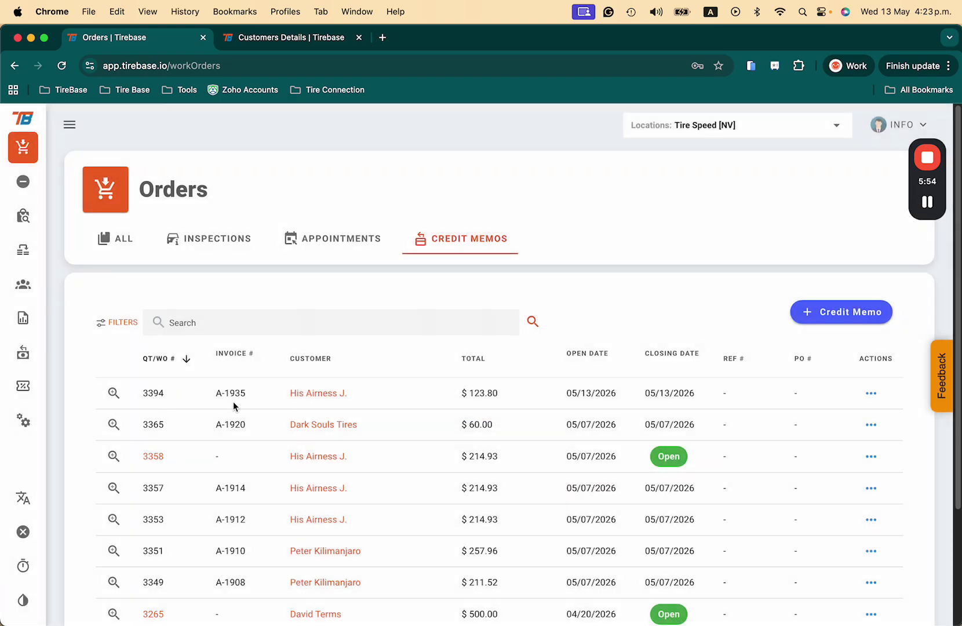
# Examine the new credit memo's entry and invoice number in the credit memo list, checking the list of all orders as well
pyautogui.moveTo(250, 395); pyautogui.dragTo(194, 411)
pyautogui.click(215, 408)
pyautogui.click(118, 240)
pyautogui.click(514, 253)
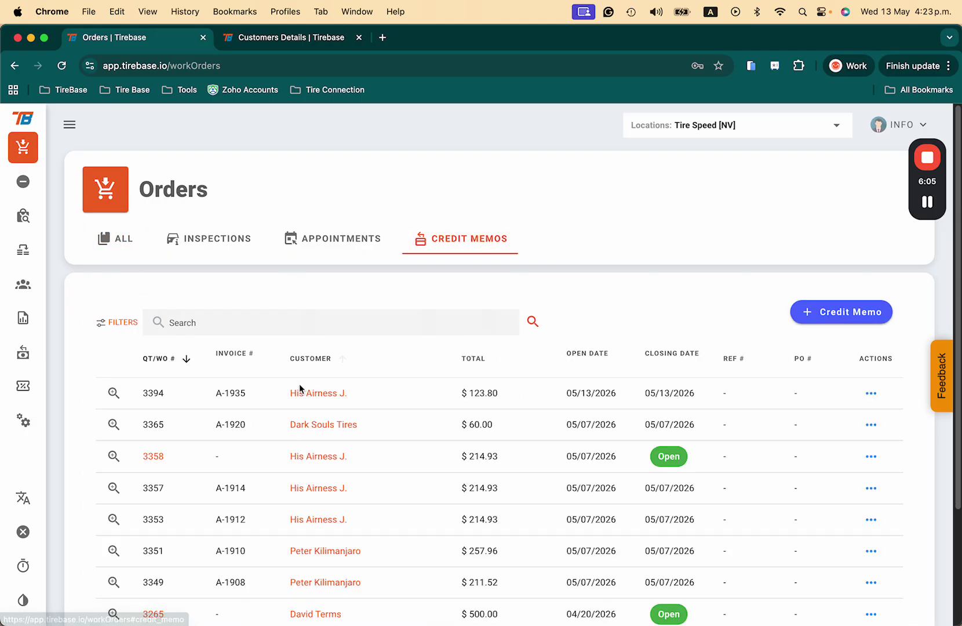
# Refresh the dealer customer's account receivables and check the balances and the new credit memo's entry against its invoice
pyautogui.click(284, 42)
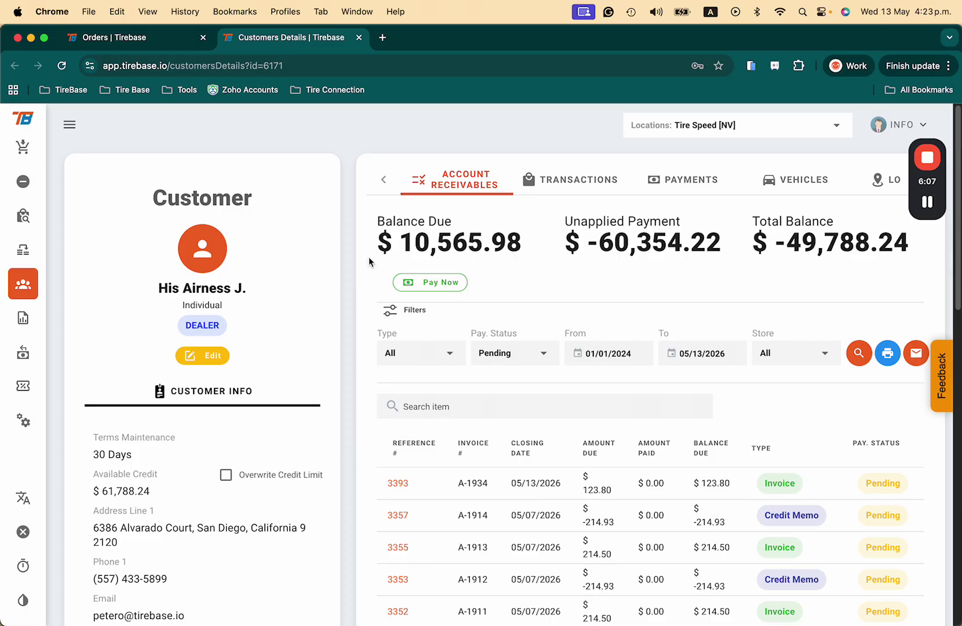
pyautogui.click(64, 66)
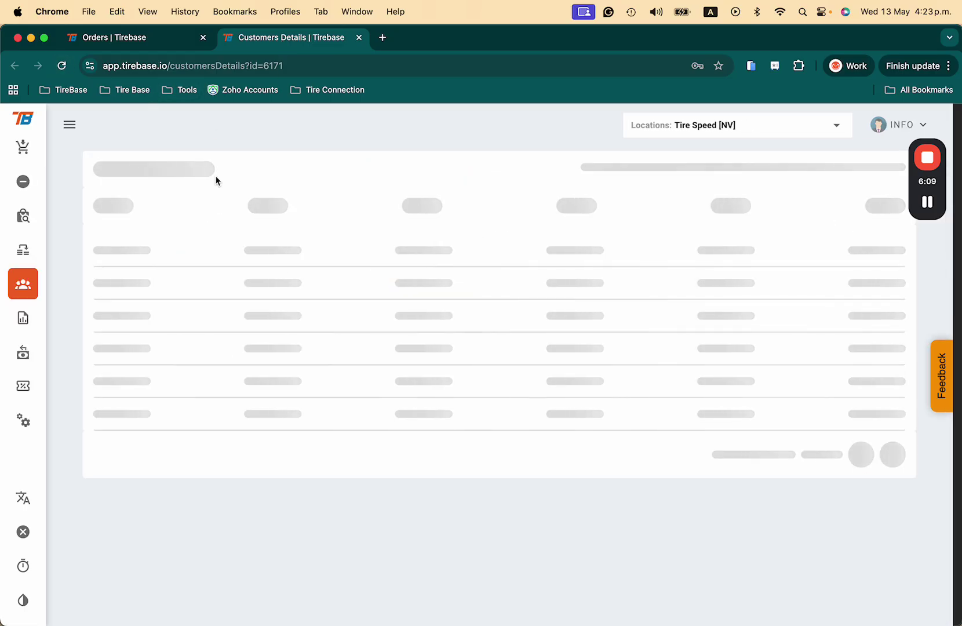
pyautogui.scroll(-2, 639, 401)
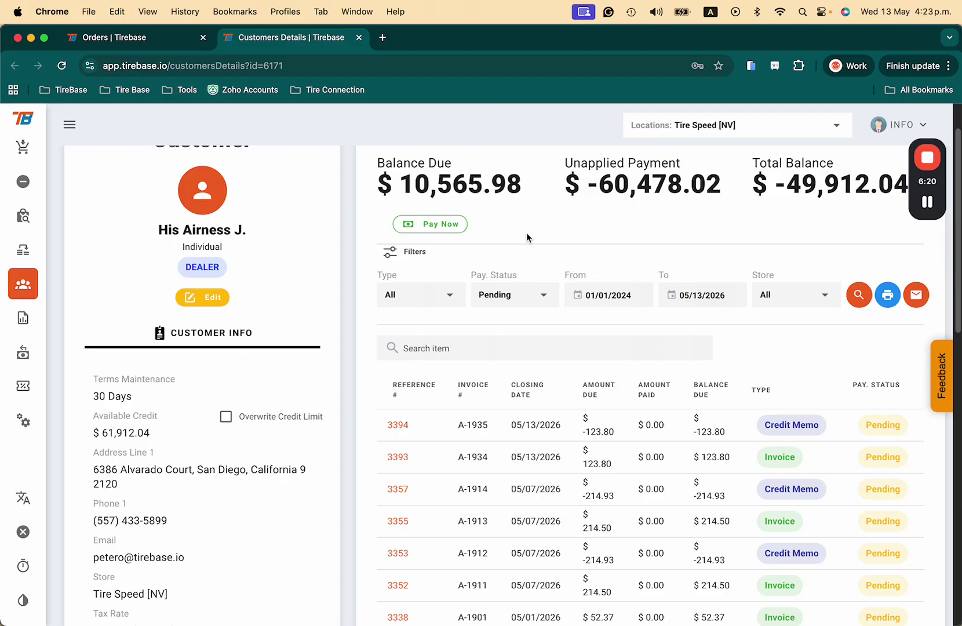
pyautogui.scroll(2, 527, 231)
# Start receiving a payment for the dealer customer and filter the open documents by the date 05/13/2026
pyautogui.click(450, 290)
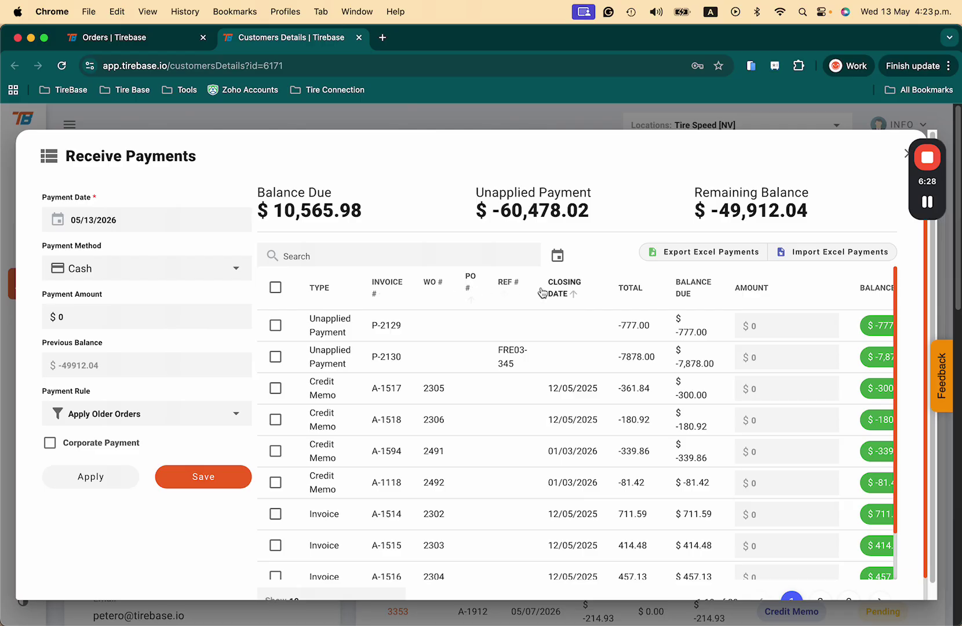
pyautogui.click(557, 255)
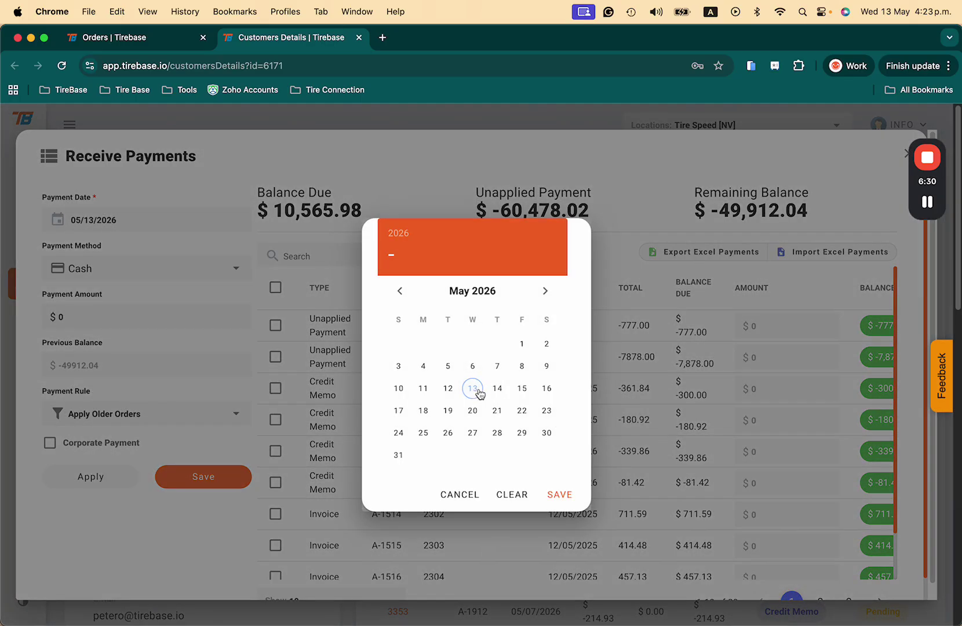
pyautogui.click(474, 389)
pyautogui.click(560, 496)
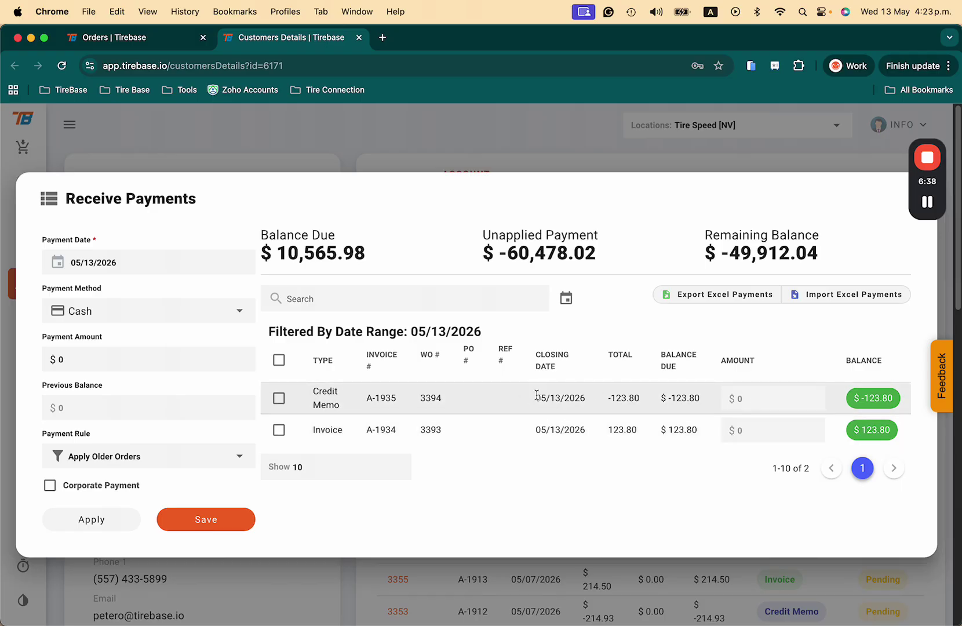
# Apply credit memo A-1935 to invoice A-1934 in full and save the payment, proceeding past the summary
pyautogui.click(281, 400)
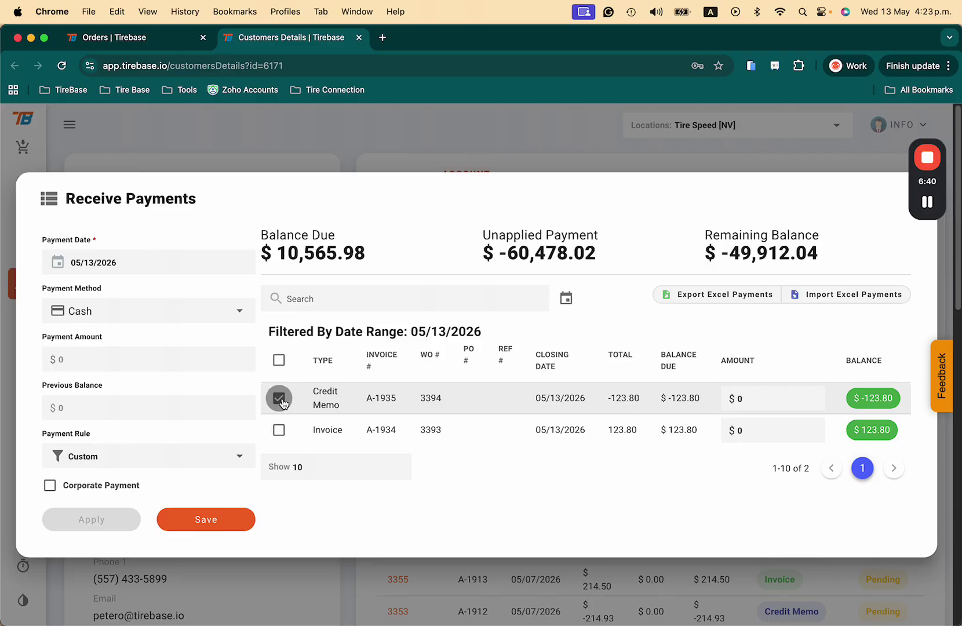
pyautogui.click(280, 434)
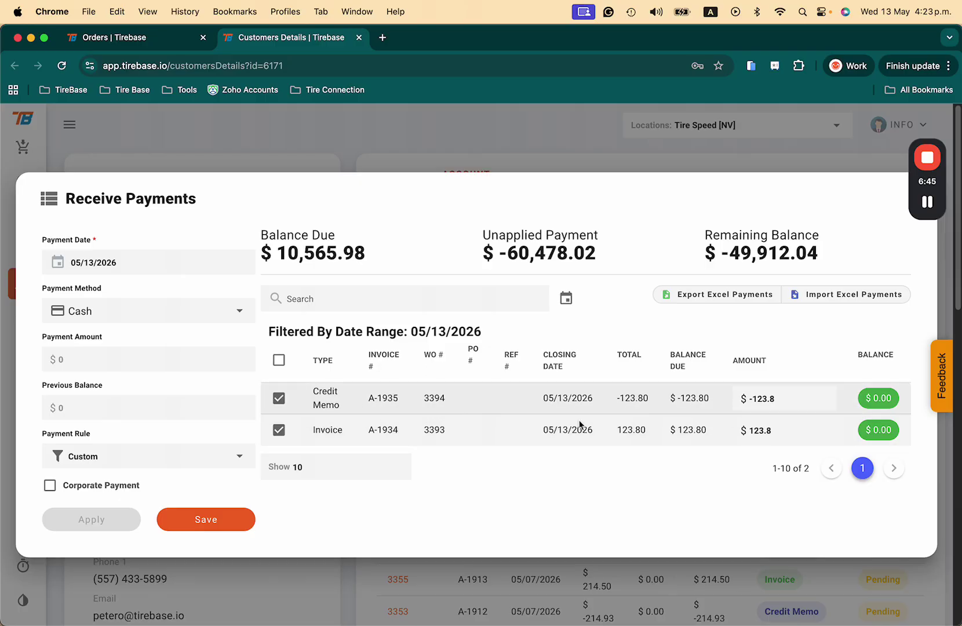
pyautogui.click(209, 518)
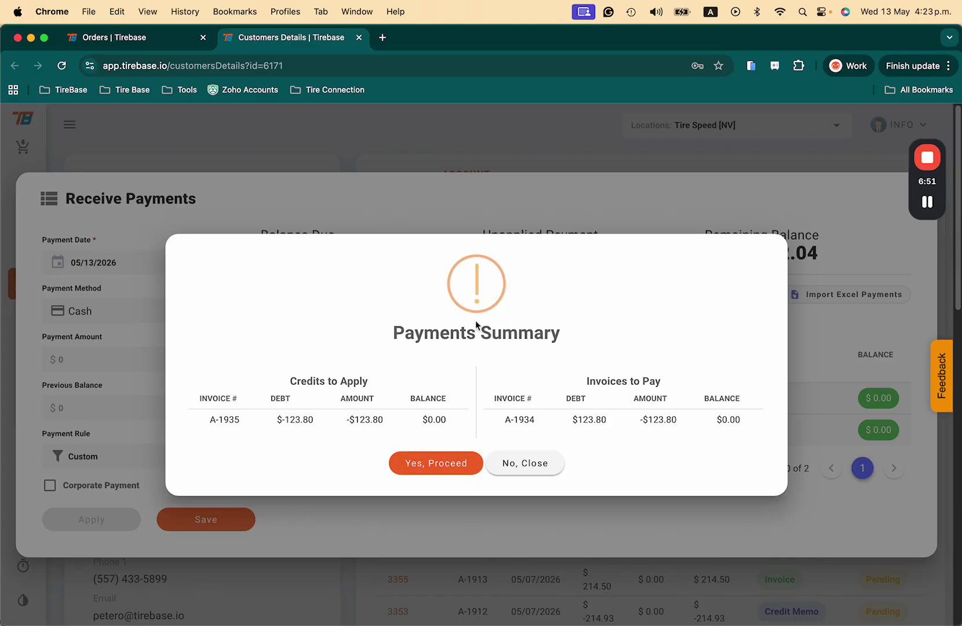
pyautogui.click(461, 468)
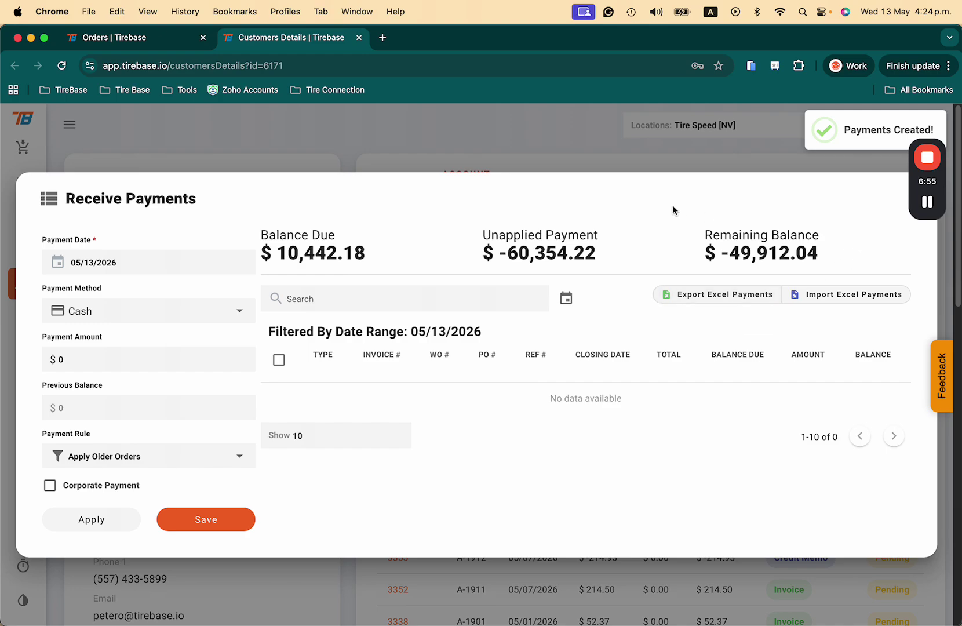
# Close the payment window and refresh the customer's account receivables to check the remaining pending documents
pyautogui.moveTo(913, 192); pyautogui.dragTo(864, 151)
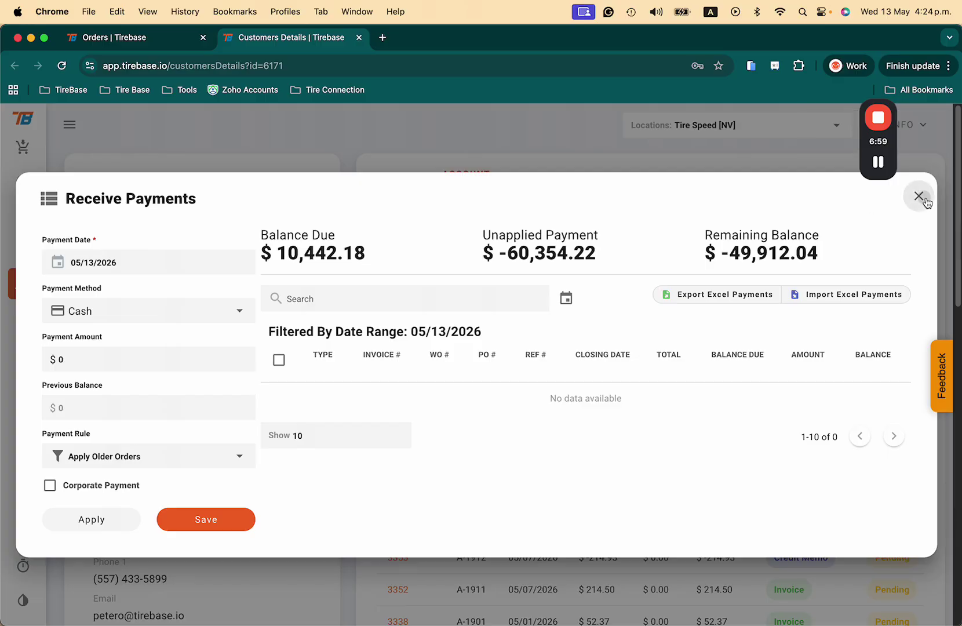
pyautogui.click(920, 197)
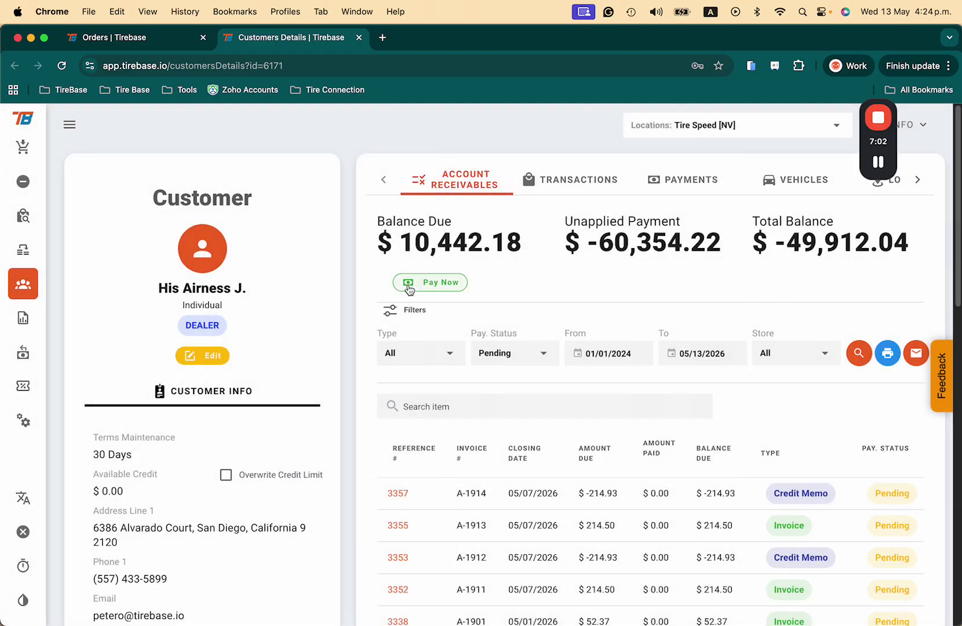
pyautogui.click(61, 65)
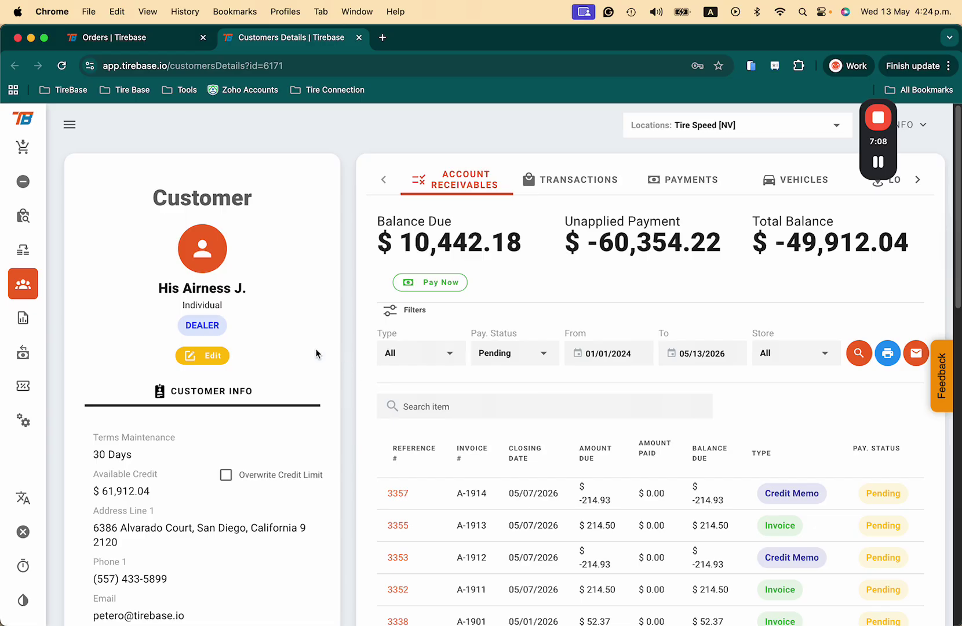
# Review the daily sale closing and compare the paid ins and paid outs in its detail report
pyautogui.click(23, 531)
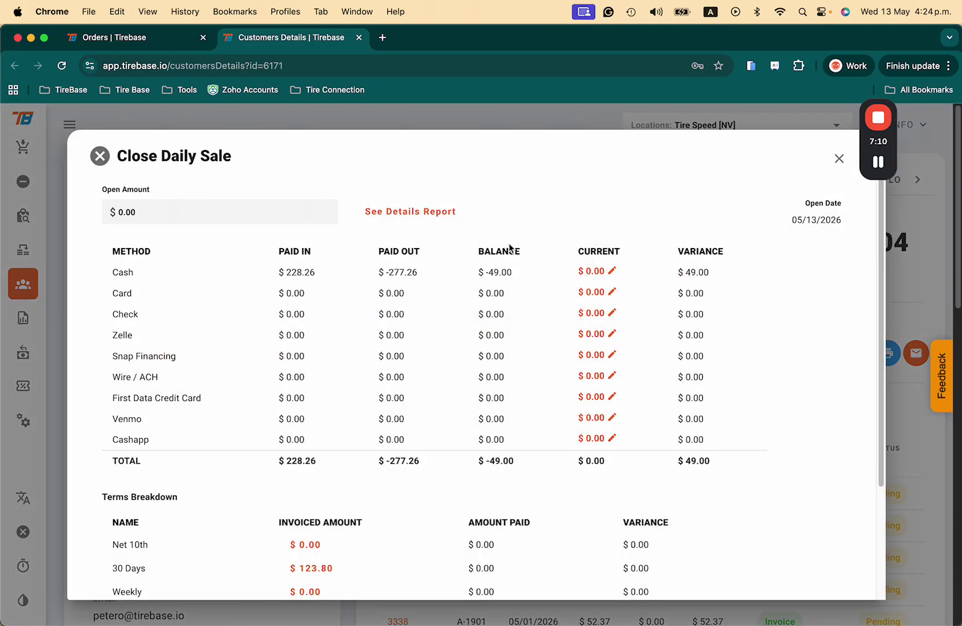
pyautogui.click(602, 272)
pyautogui.click(575, 157)
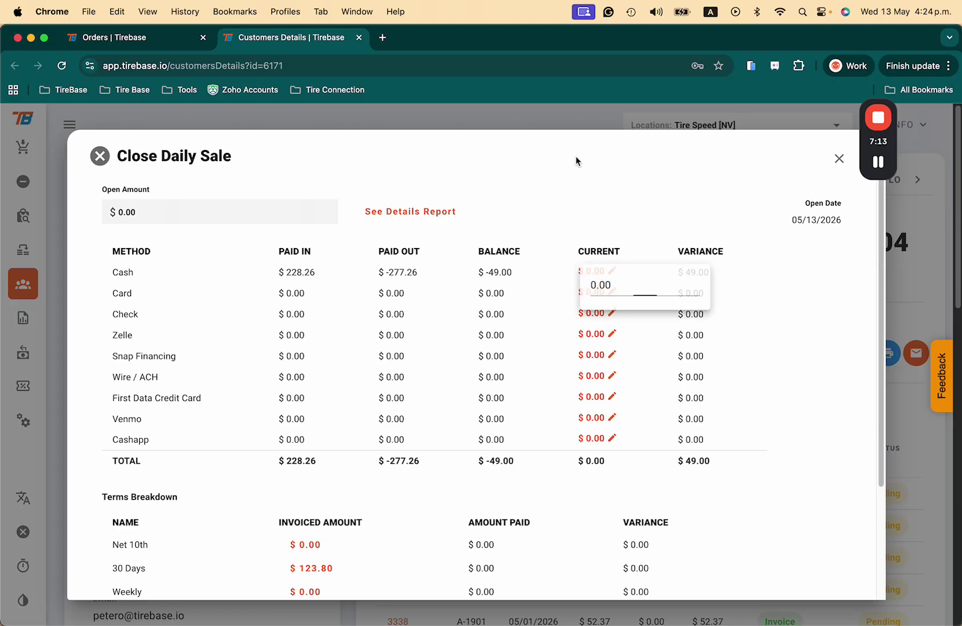
pyautogui.click(394, 215)
pyautogui.click(328, 330)
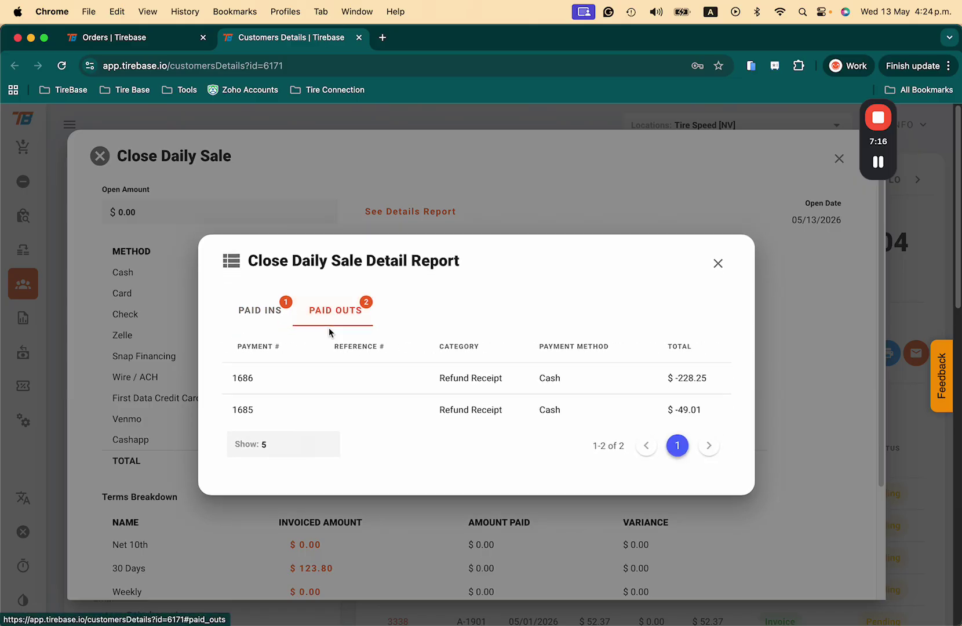
pyautogui.click(260, 327)
pyautogui.click(339, 321)
pyautogui.click(260, 312)
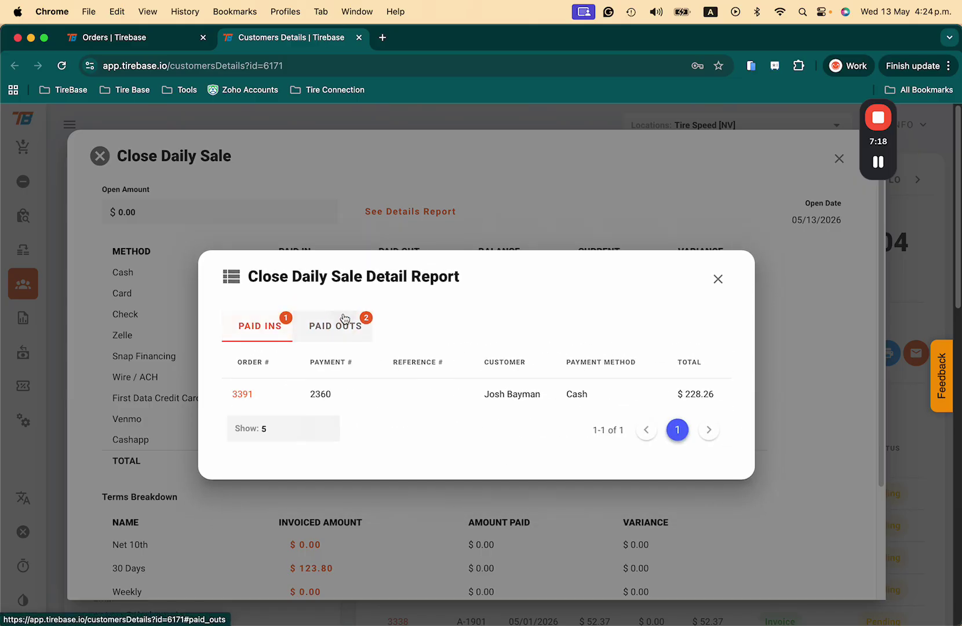
pyautogui.click(342, 319)
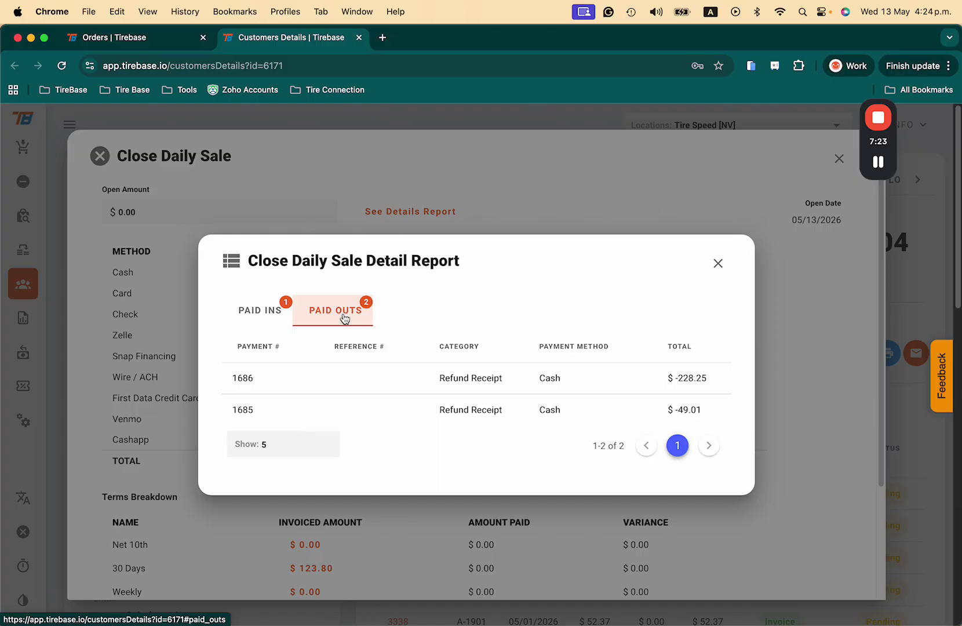
pyautogui.click(267, 309)
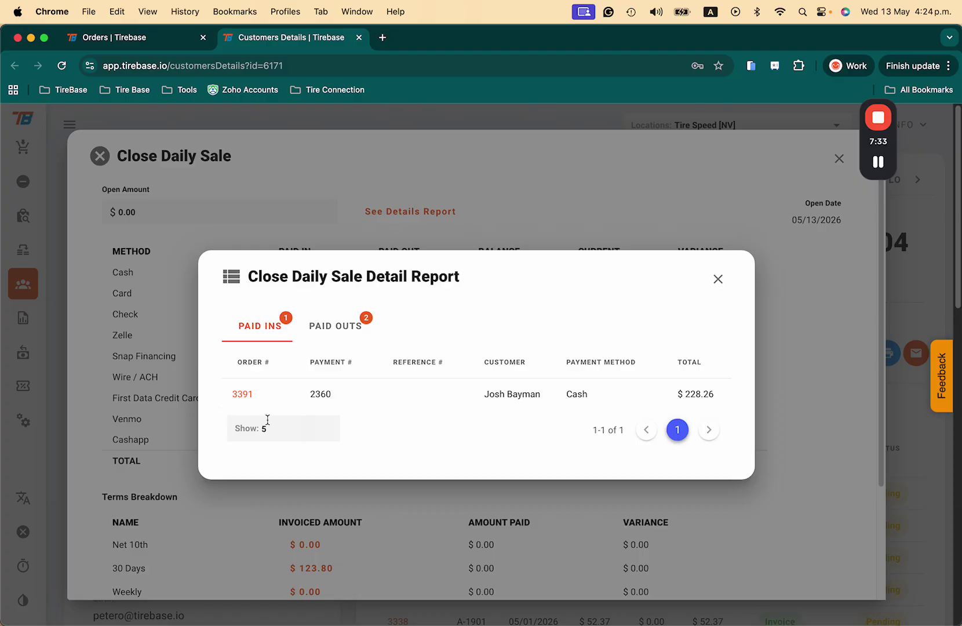
pyautogui.click(719, 280)
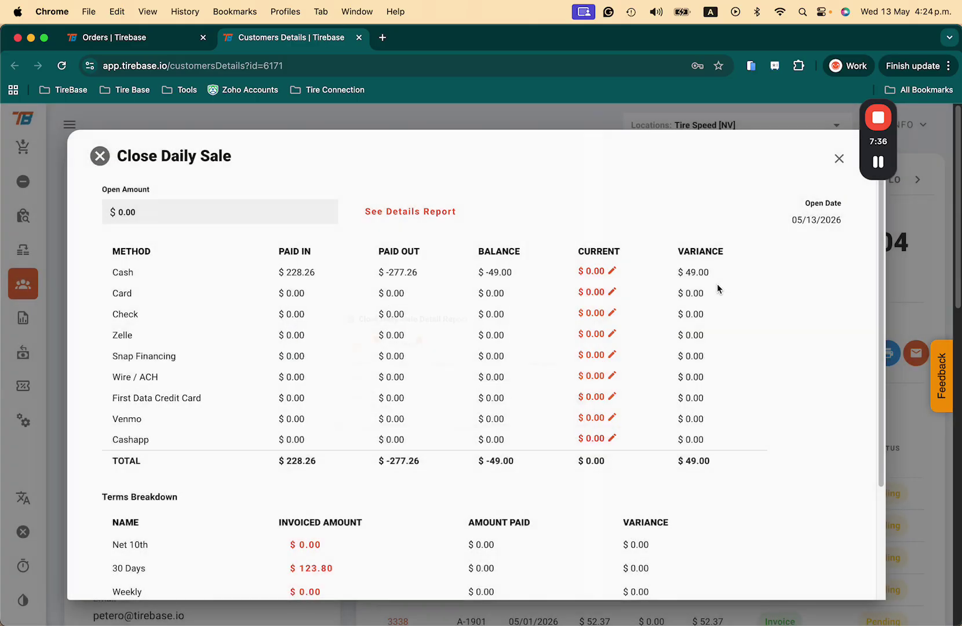